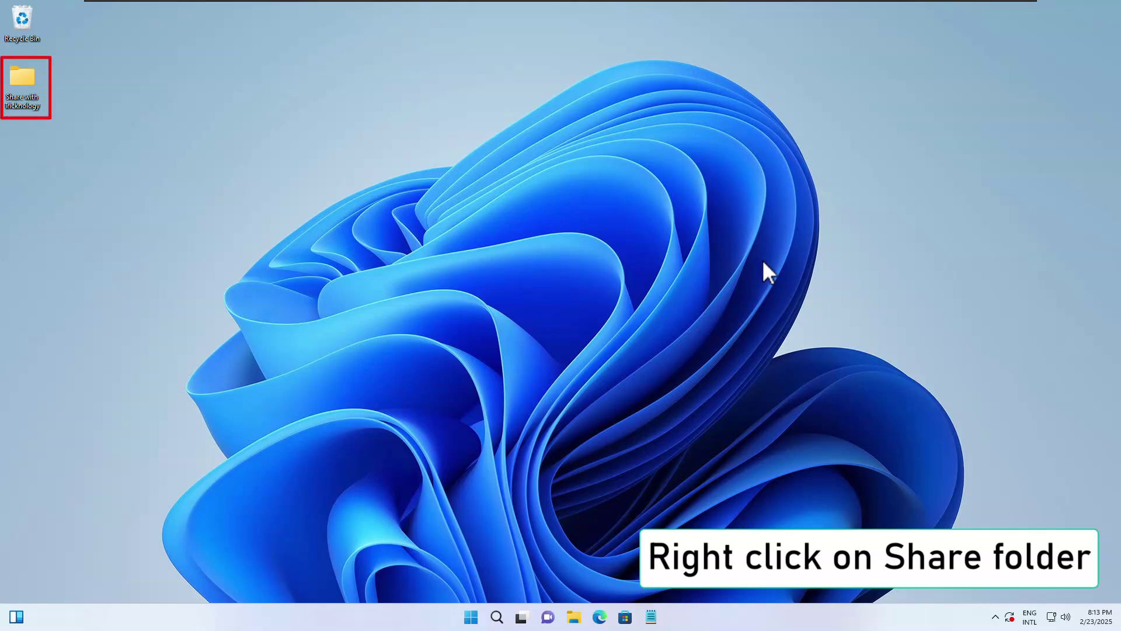
In the folder's Advanced Sharing, enable 'Share this folder' as 'Share with Tricknology' and apply.
{"action": "right_click", "coordinate": [23, 81]}
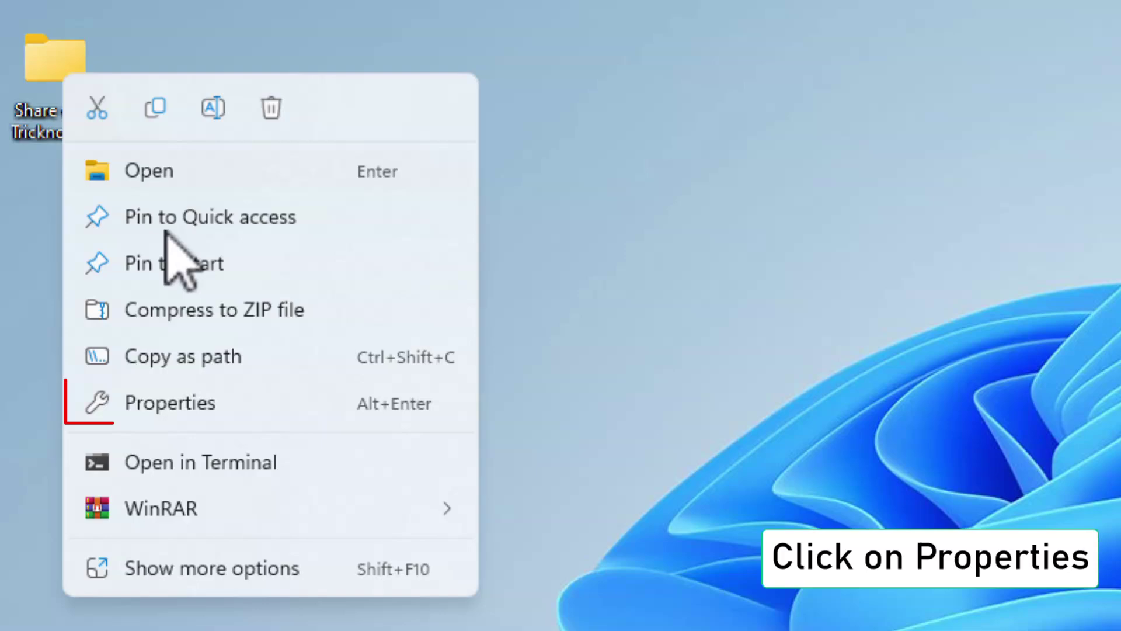
{"action": "left_click", "coordinate": [189, 410]}
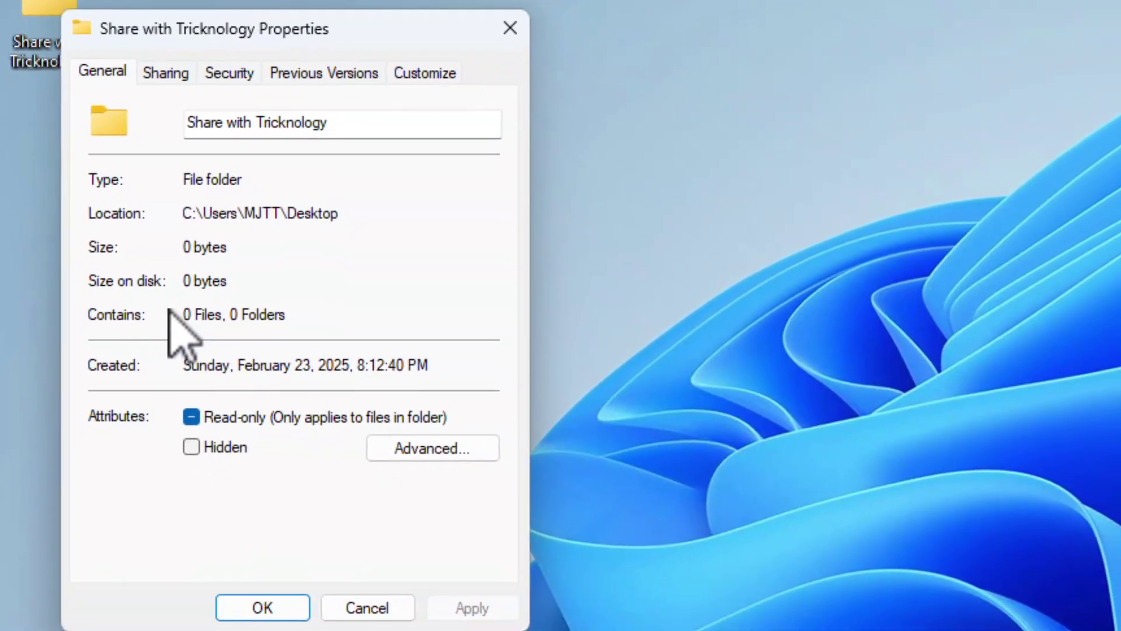
{"action": "left_click", "coordinate": [169, 71]}
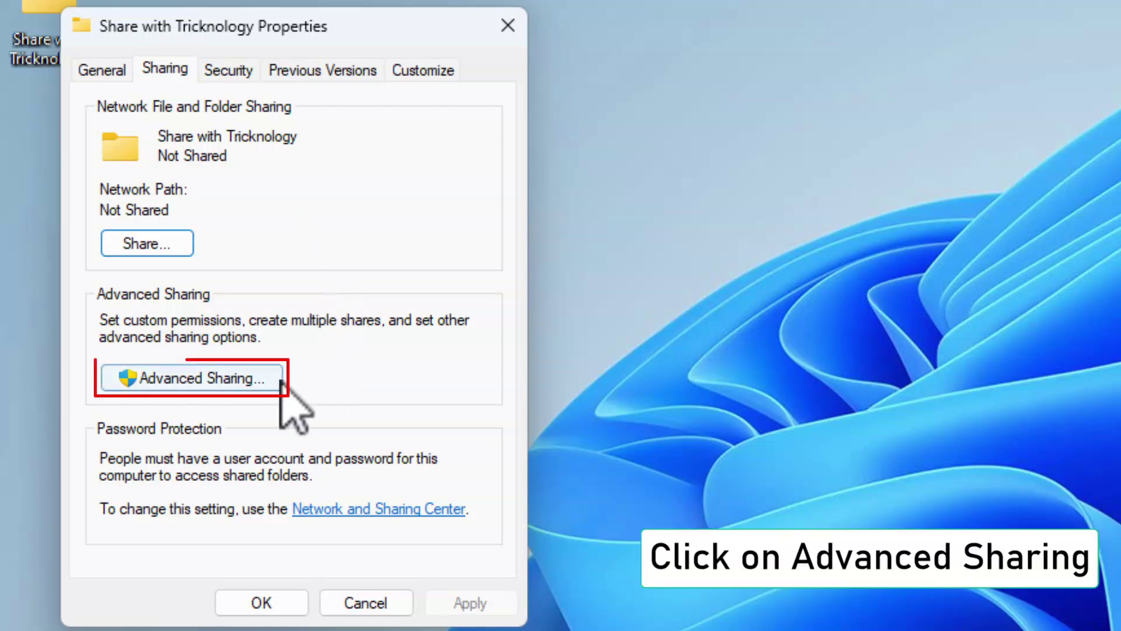
{"action": "left_click", "coordinate": [245, 378]}
{"action": "left_click", "coordinate": [246, 378]}
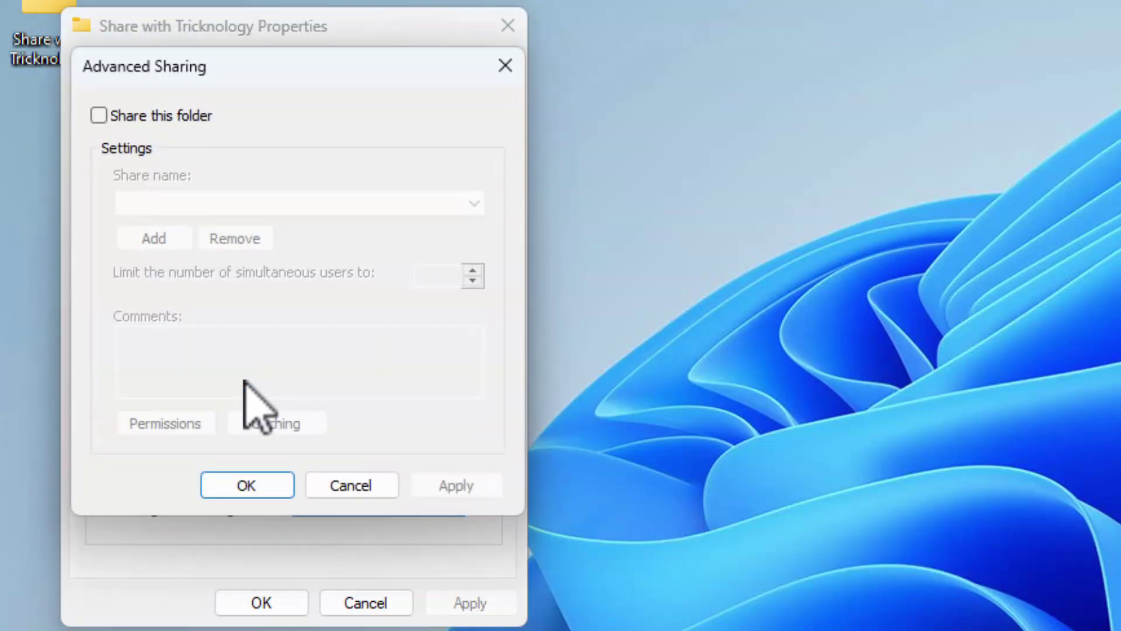
{"action": "left_click", "coordinate": [101, 115]}
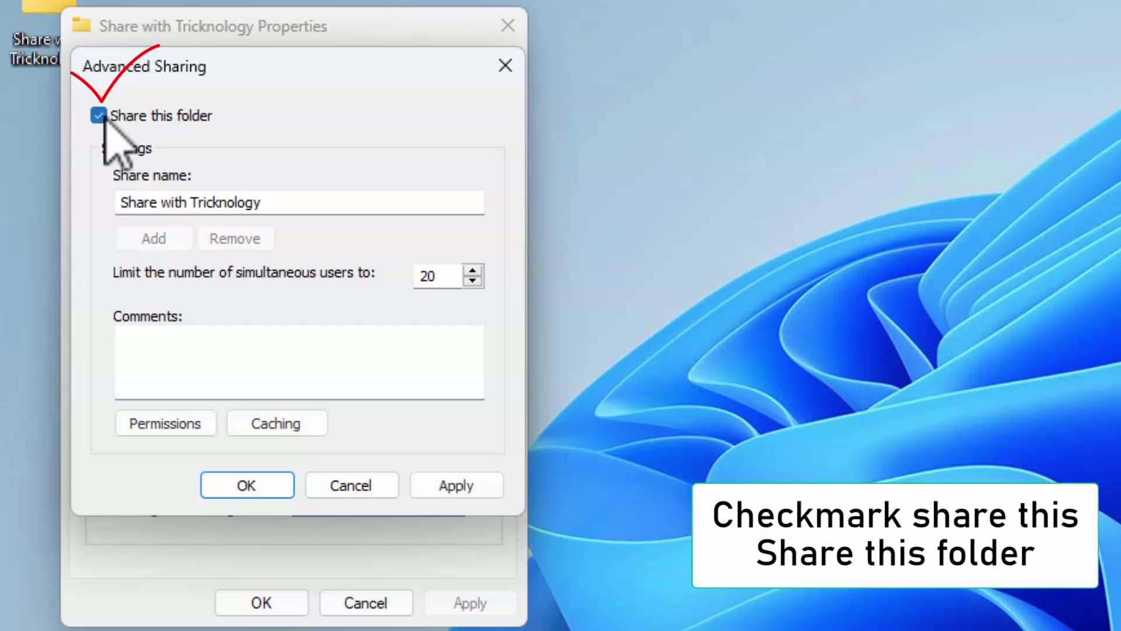
{"action": "left_click", "coordinate": [488, 482]}
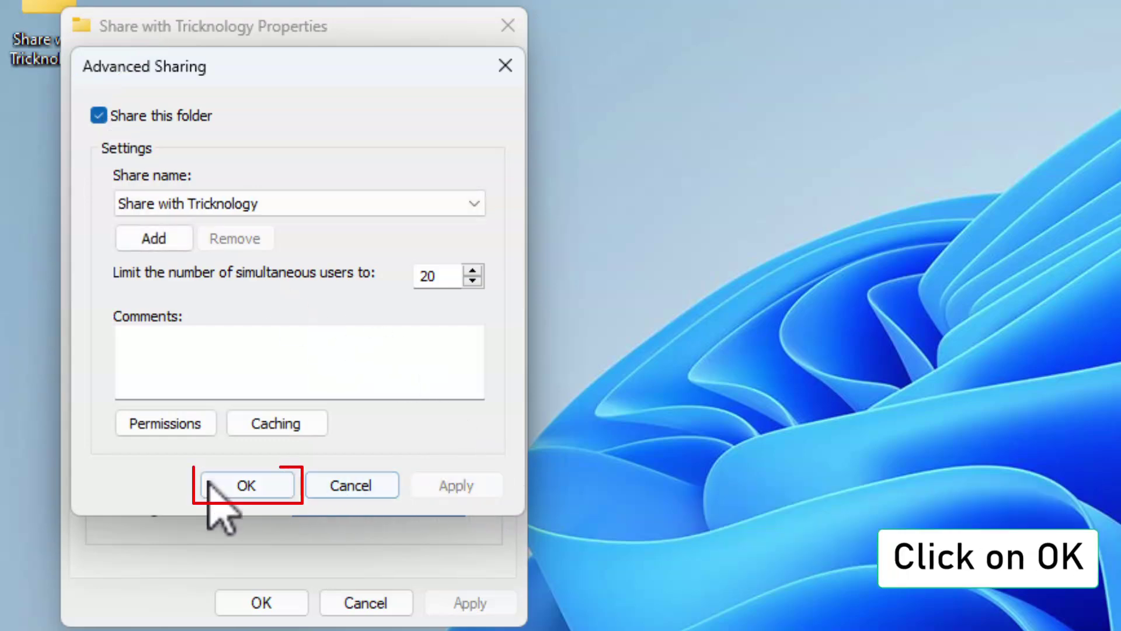
Confirm advanced sharing, then share the folder through the Share wizard and dismiss the network discovery prompt.
{"action": "left_click", "coordinate": [232, 485]}
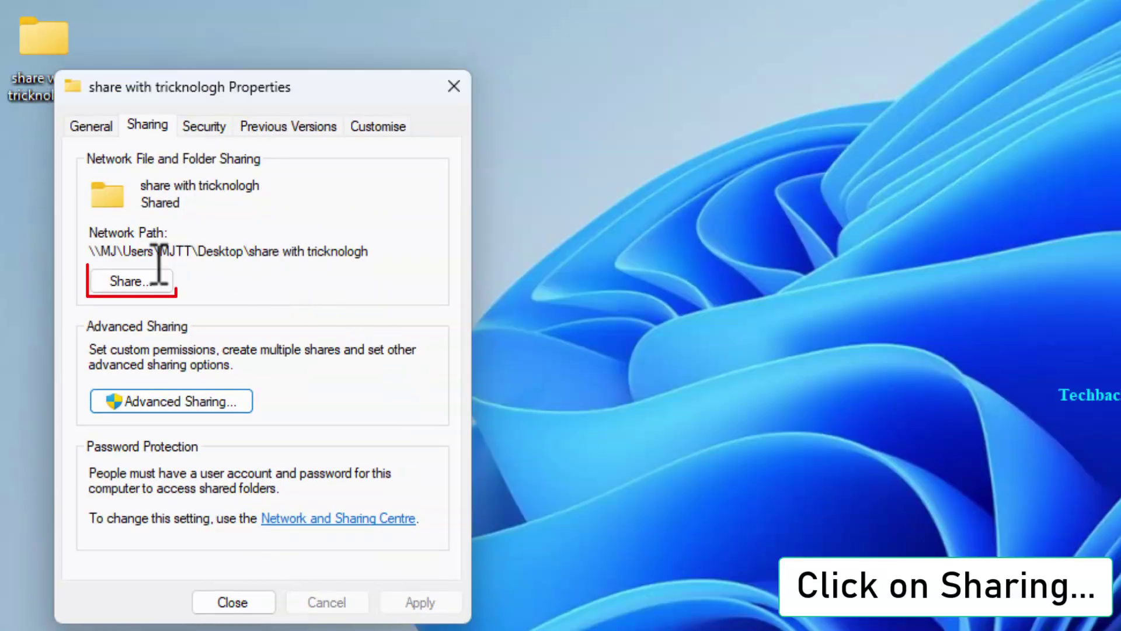
{"action": "left_click", "coordinate": [131, 281]}
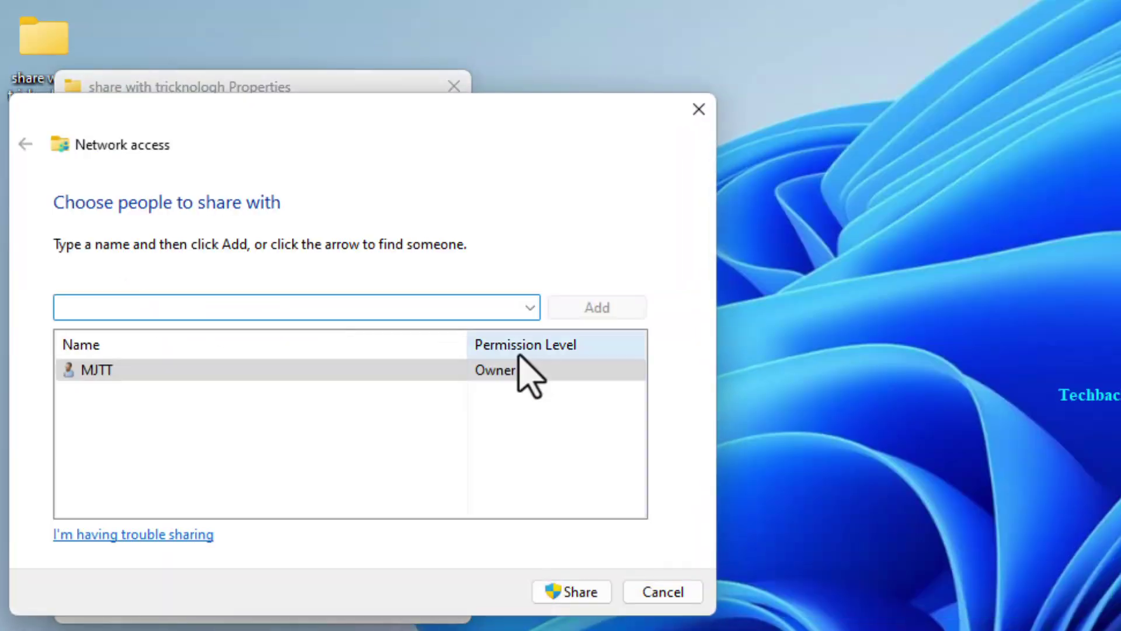
{"action": "left_click", "coordinate": [589, 592]}
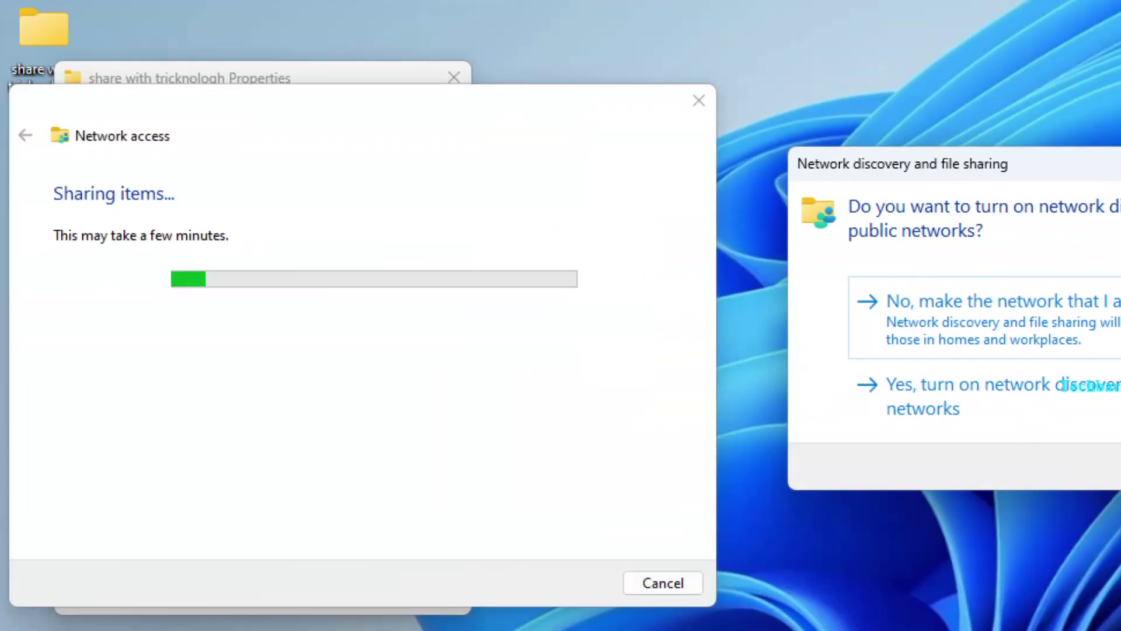
{"action": "left_click", "coordinate": [1043, 171]}
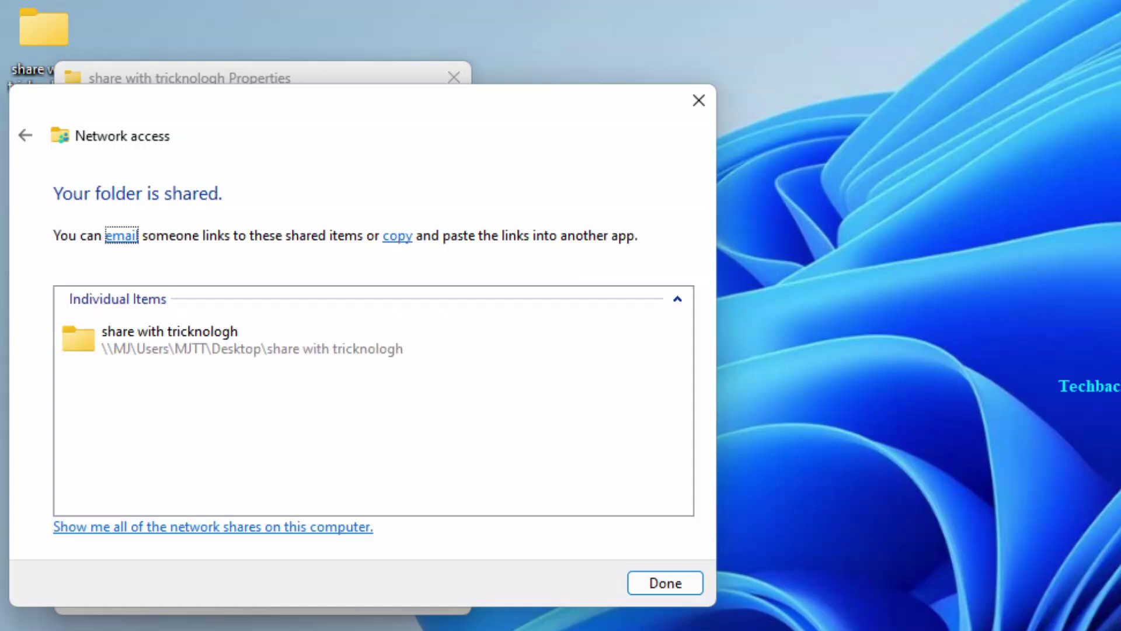
{"action": "left_click", "coordinate": [665, 584]}
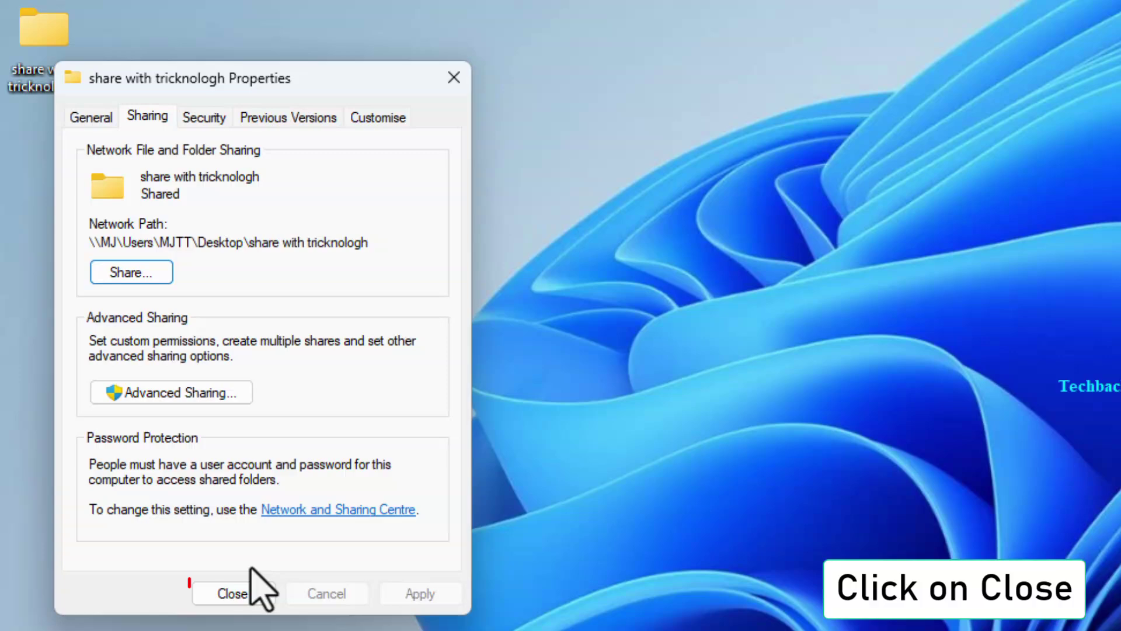
Close the folder properties and launch lusrmgr.msc from Windows search.
{"action": "left_click", "coordinate": [229, 595]}
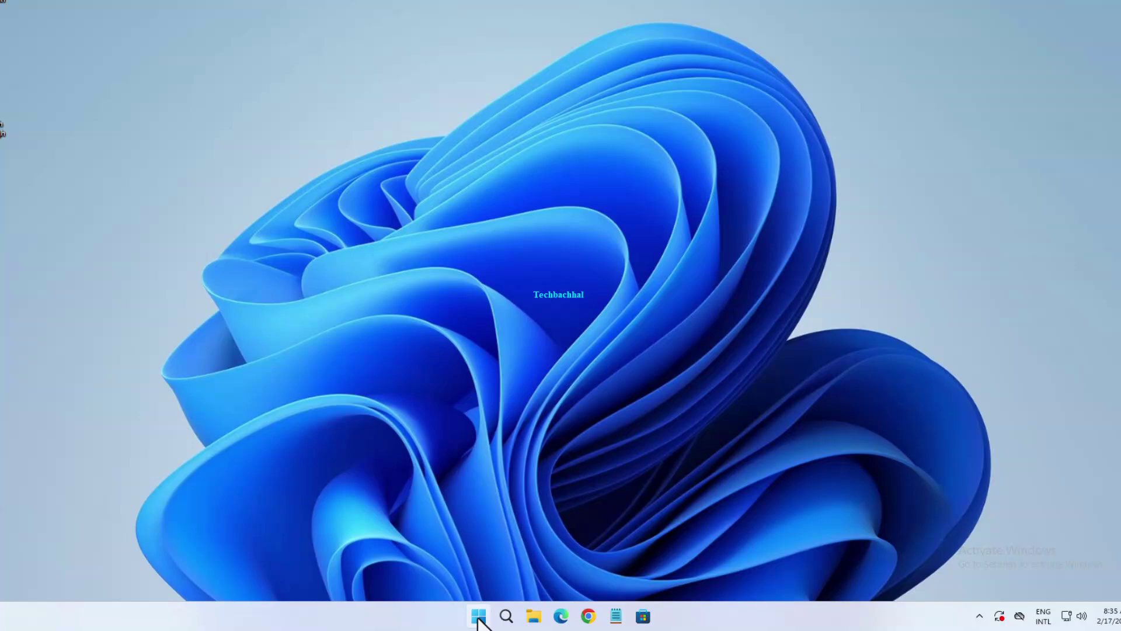
{"action": "left_click", "coordinate": [484, 617]}
{"action": "type", "text": "lusrmgr"}
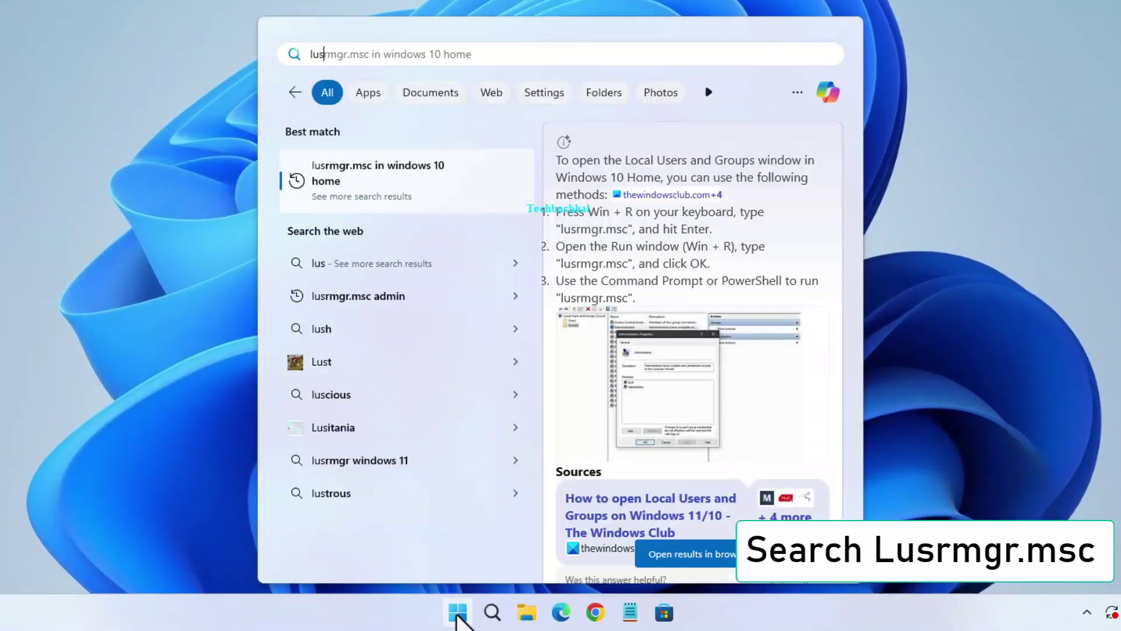
{"action": "type", "text": ".msc"}
{"action": "left_click", "coordinate": [458, 611]}
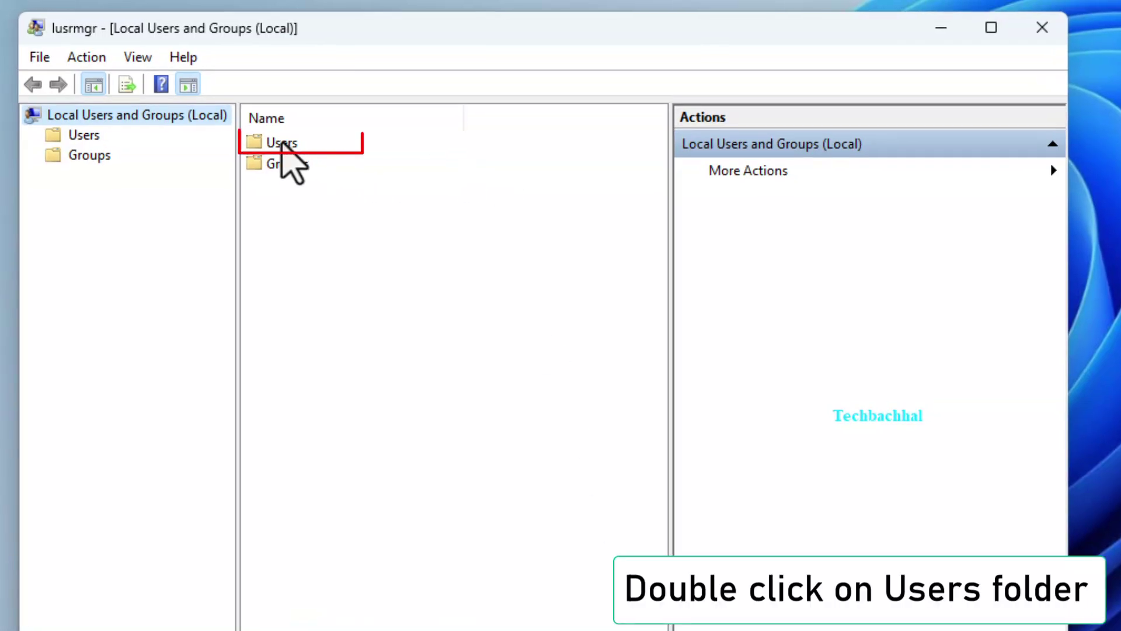
Create a local user named 'test' with a confirmed password under Users, then close the console.
{"action": "double_click", "coordinate": [282, 145]}
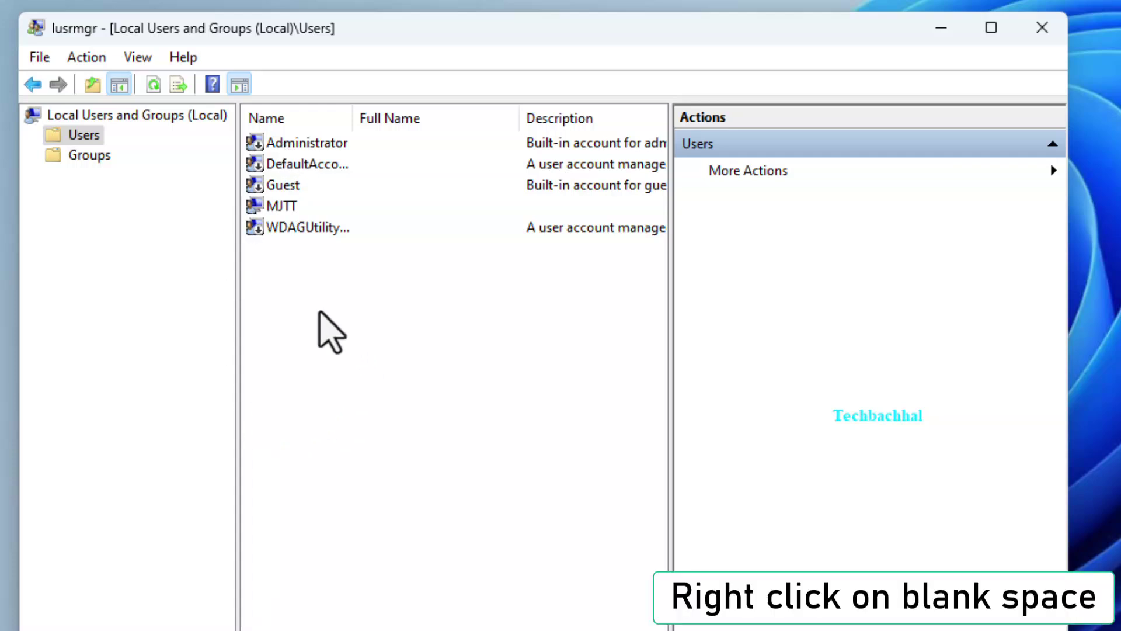
{"action": "right_click", "coordinate": [319, 312]}
{"action": "left_click", "coordinate": [414, 324]}
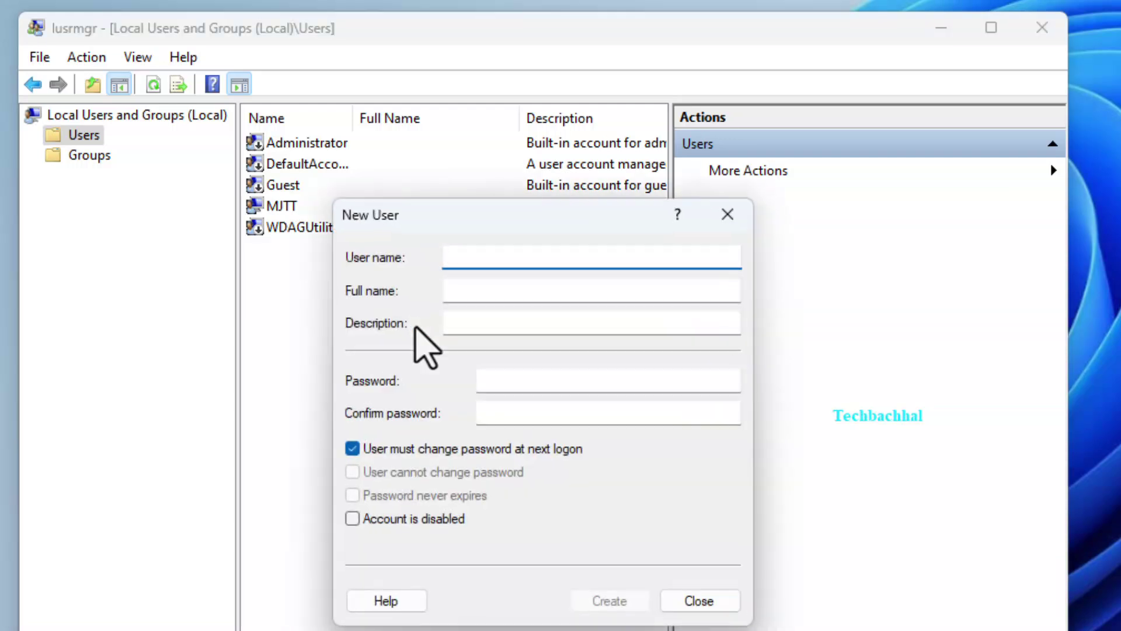
{"action": "type", "text": "test"}
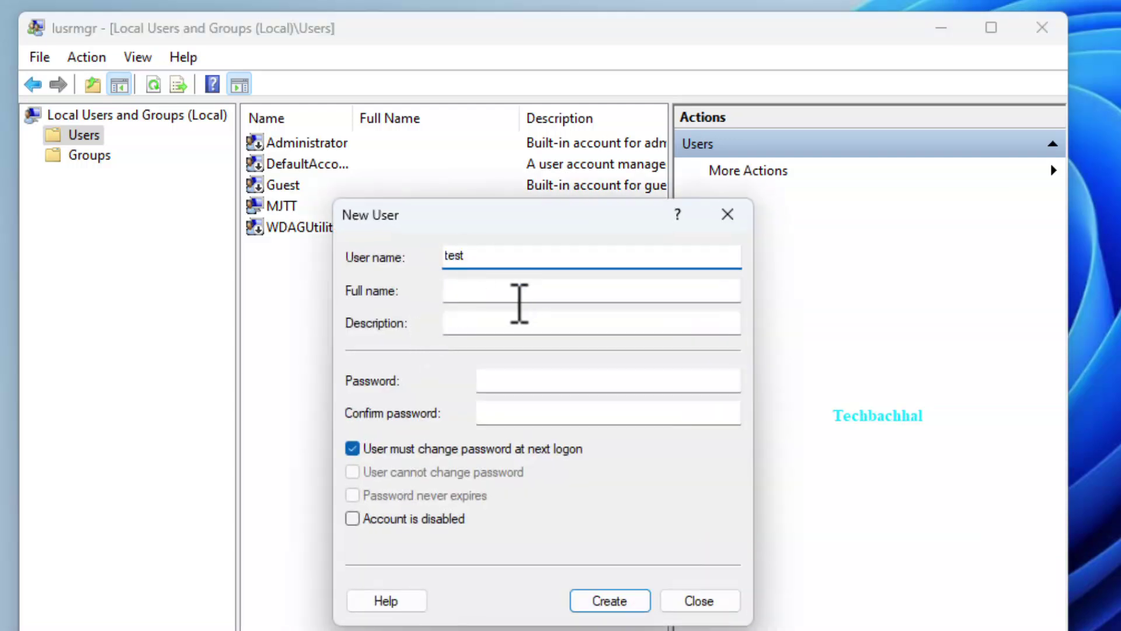
{"action": "left_click", "coordinate": [501, 379]}
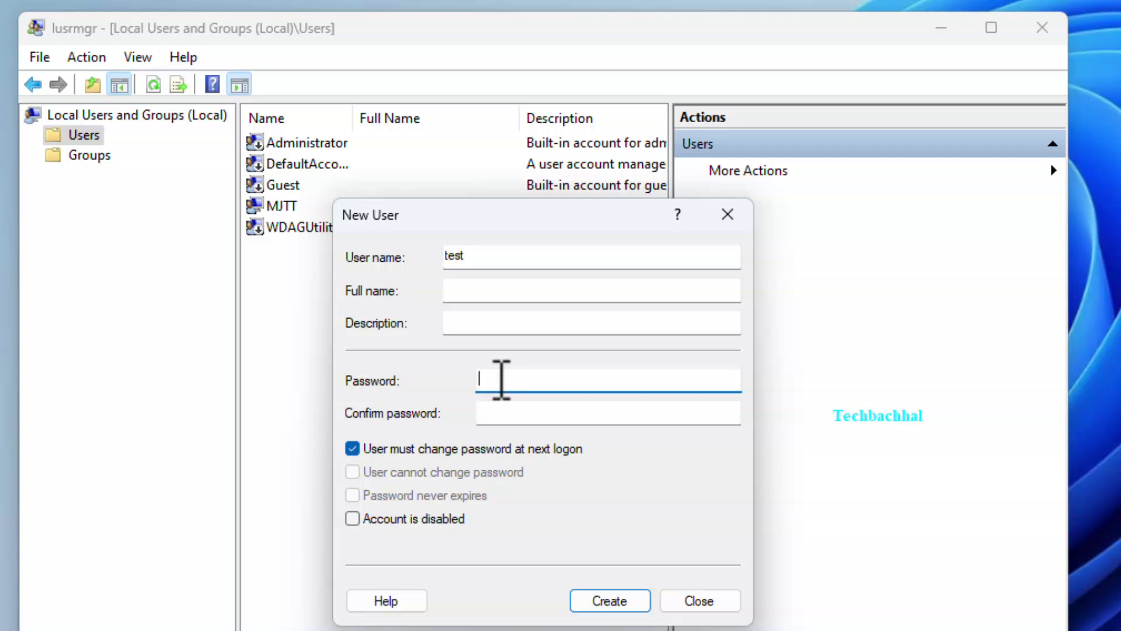
{"action": "type", "text": "•"}
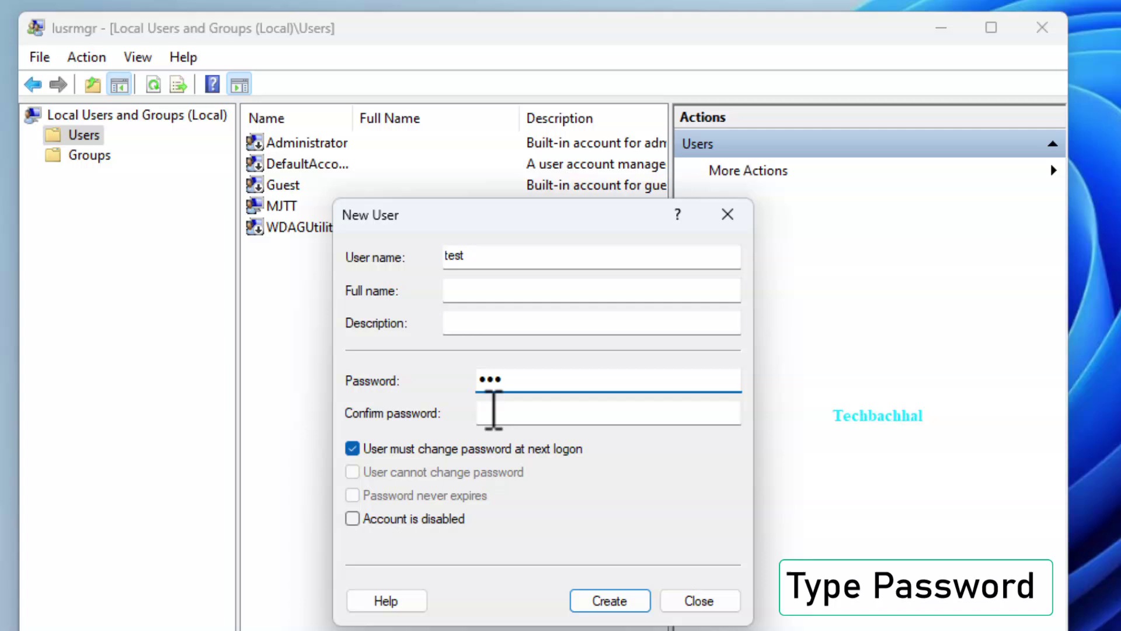
{"action": "left_click", "coordinate": [494, 410]}
{"action": "type", "text": "•"}
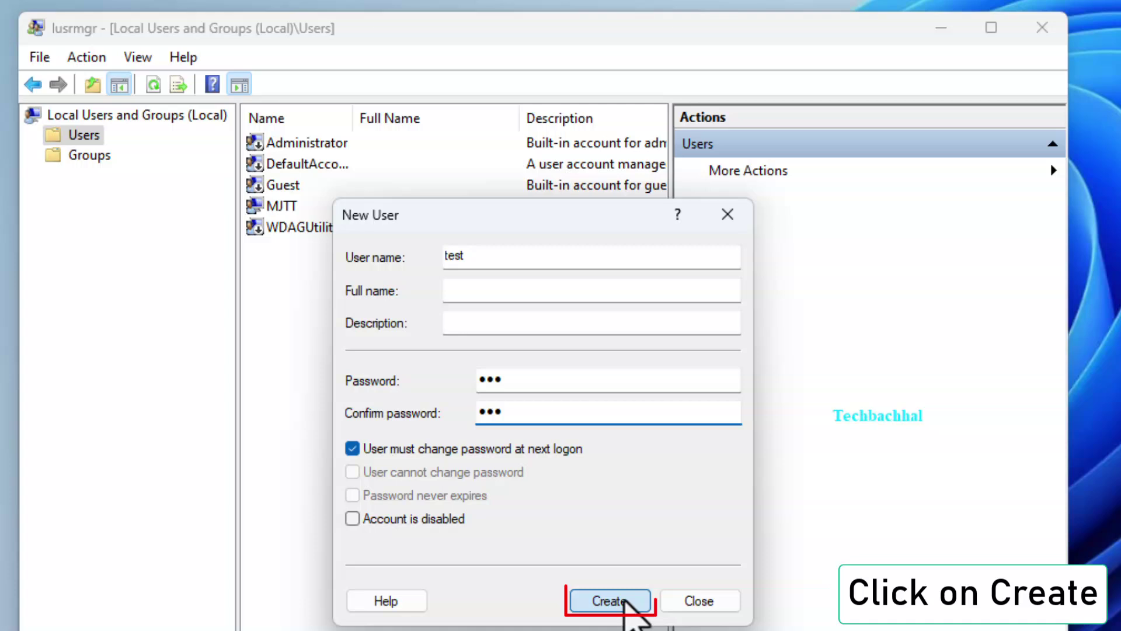
{"action": "left_click", "coordinate": [610, 601]}
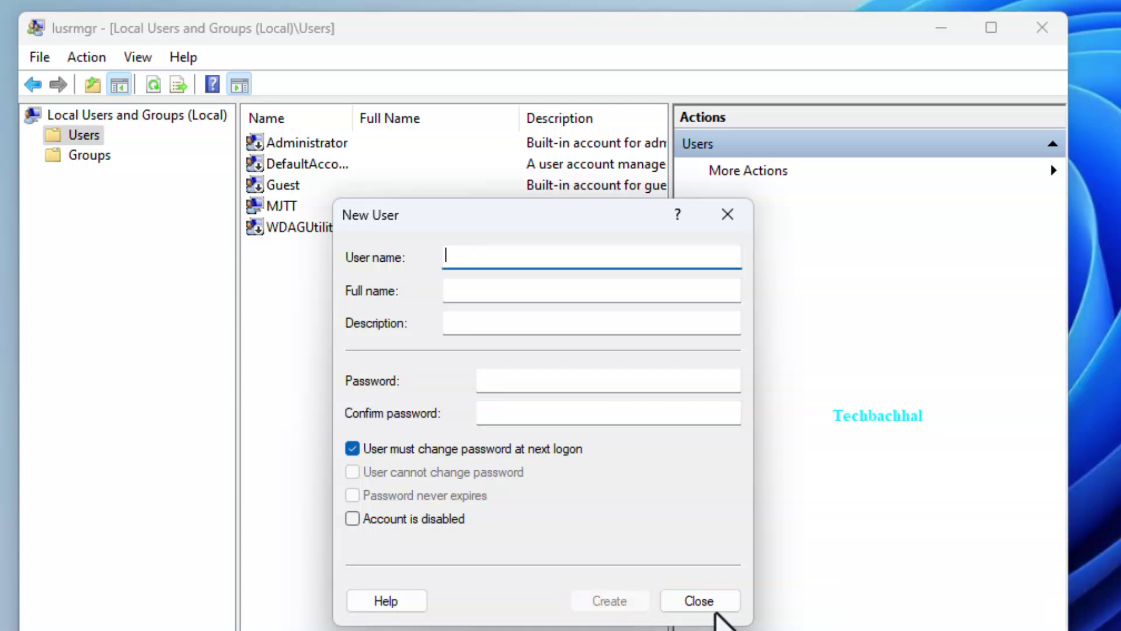
{"action": "left_click", "coordinate": [705, 602]}
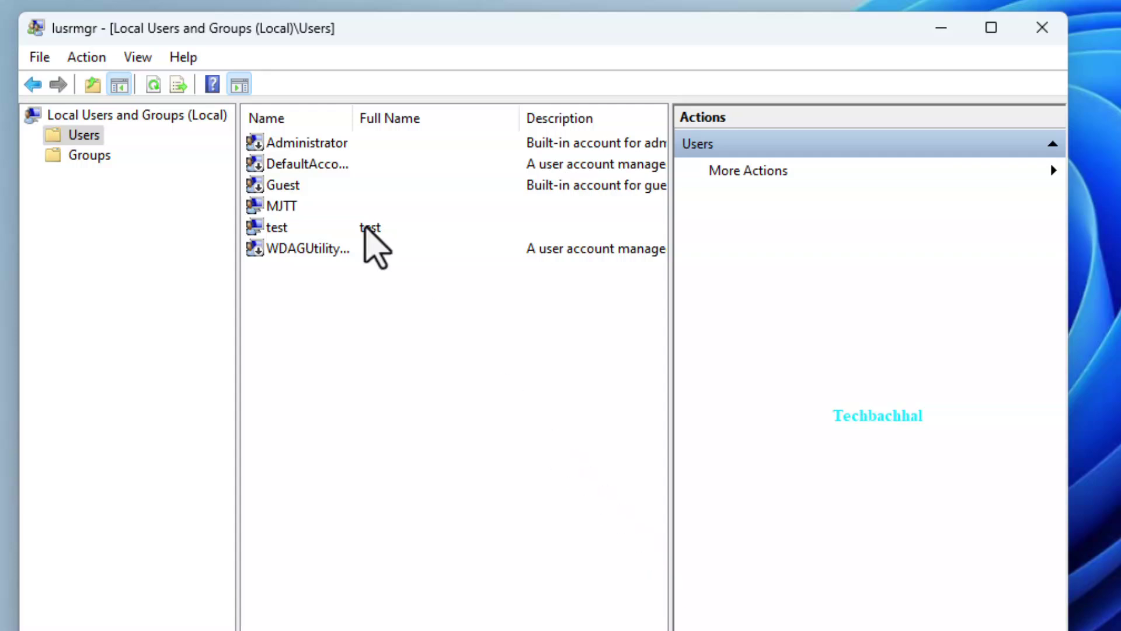
{"action": "left_click", "coordinate": [370, 229]}
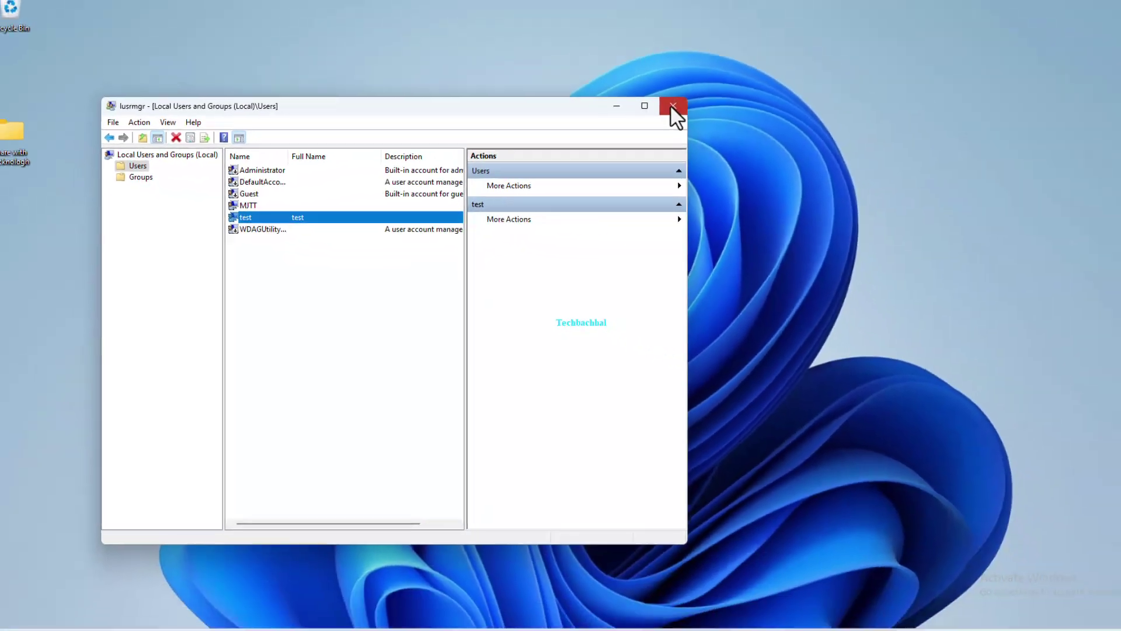
{"action": "left_click", "coordinate": [672, 107]}
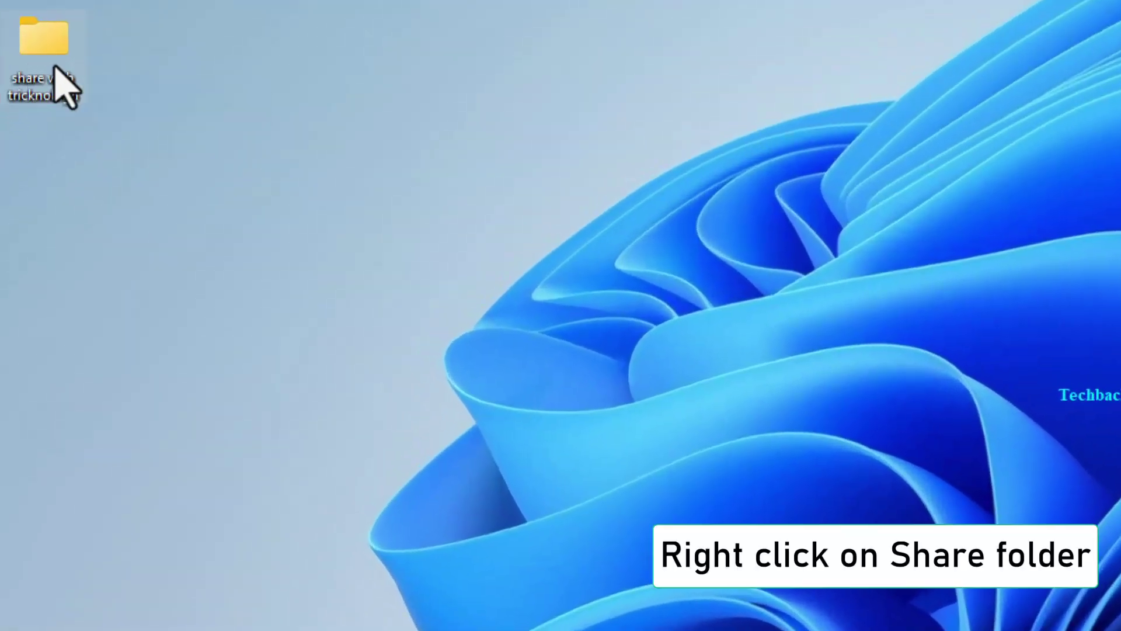
From the folder's Sharing tab, add user test with Read/Write permission and share the folder.
{"action": "right_click", "coordinate": [55, 67]}
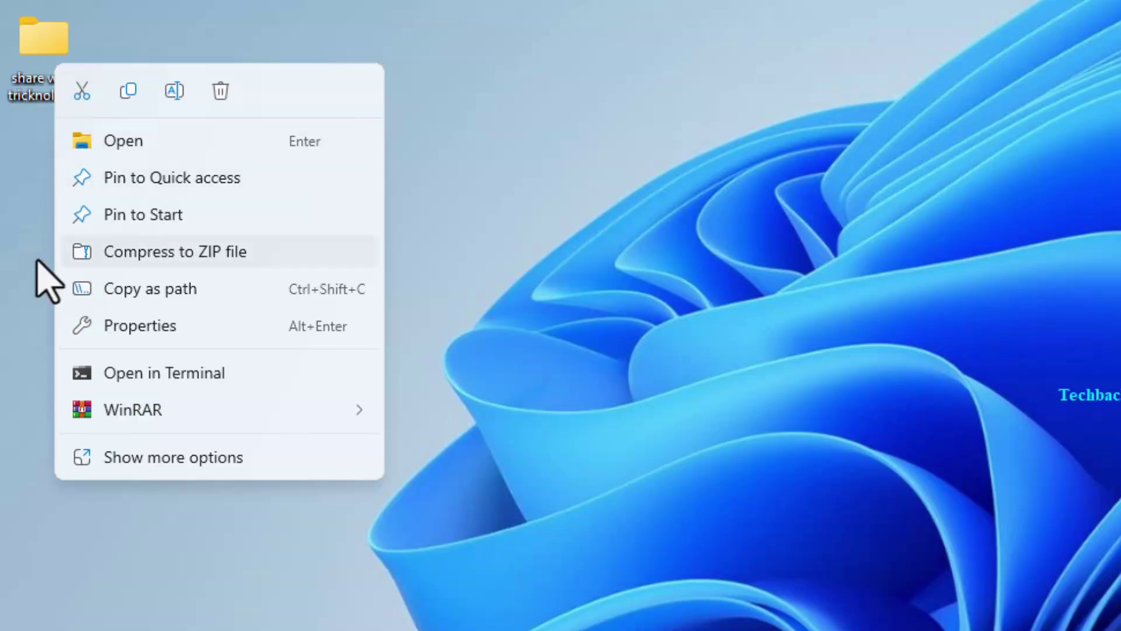
{"action": "left_click", "coordinate": [164, 326]}
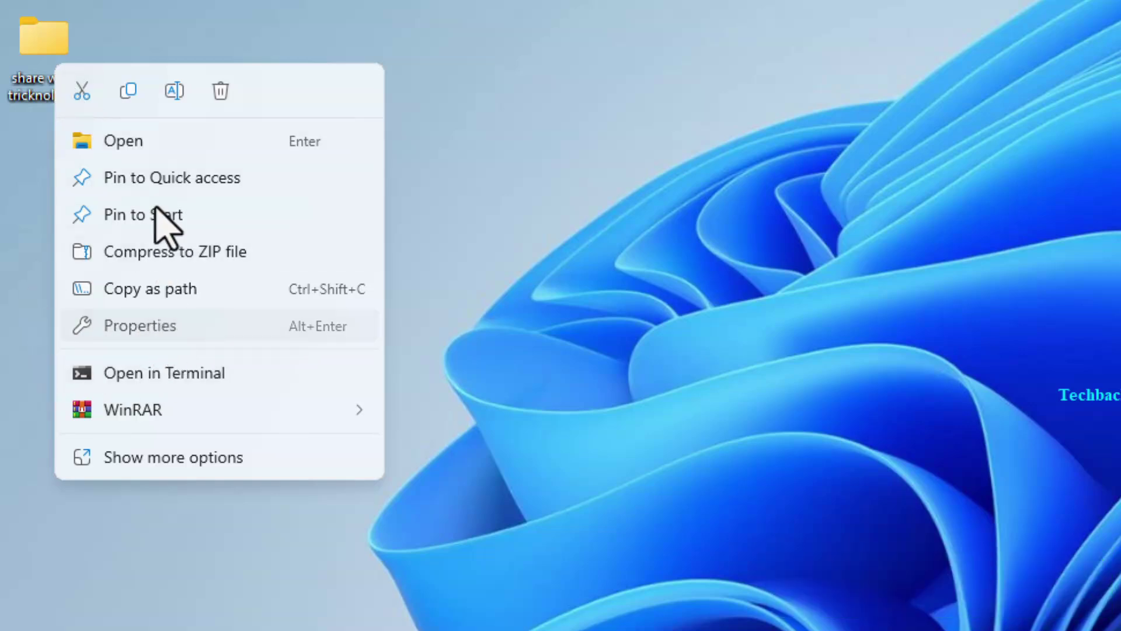
{"action": "left_click", "coordinate": [155, 120]}
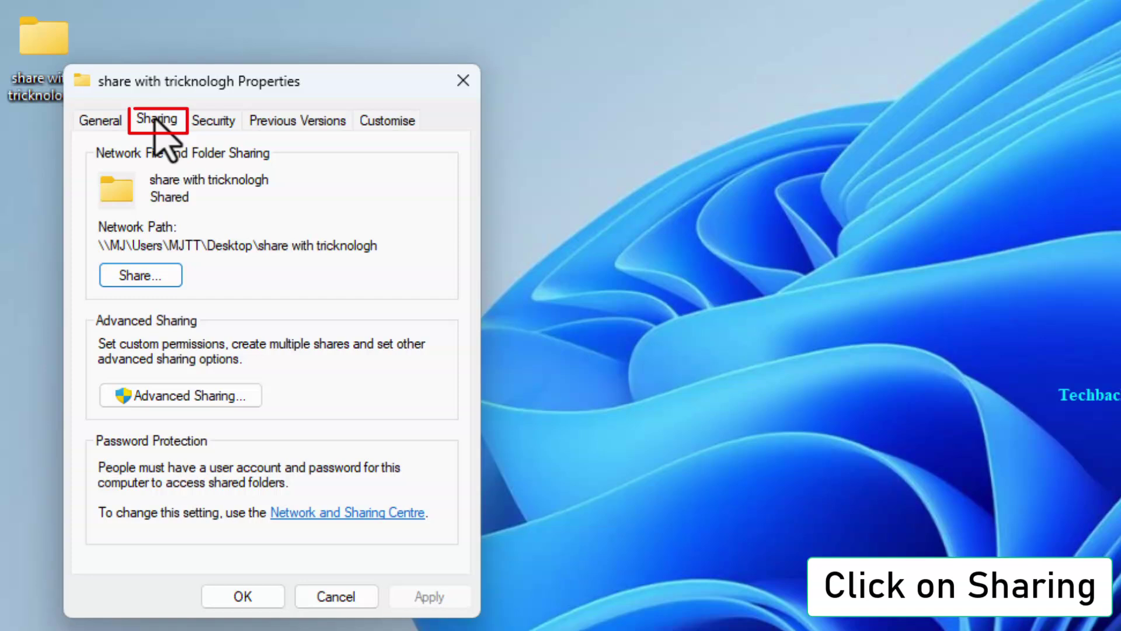
{"action": "left_click", "coordinate": [155, 279]}
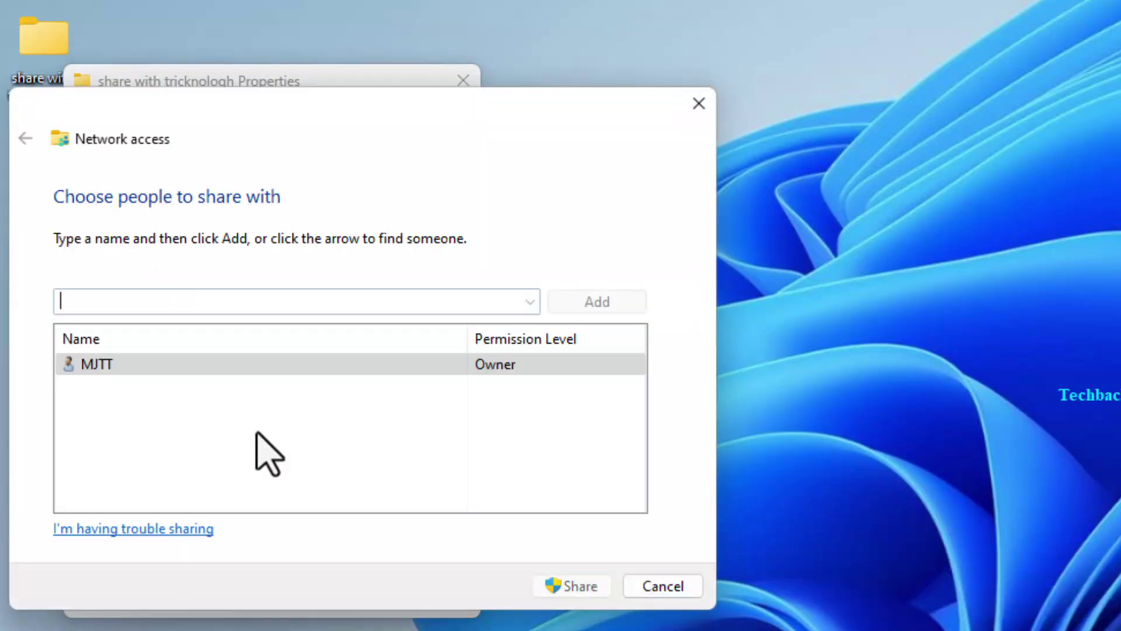
{"action": "left_click", "coordinate": [532, 302]}
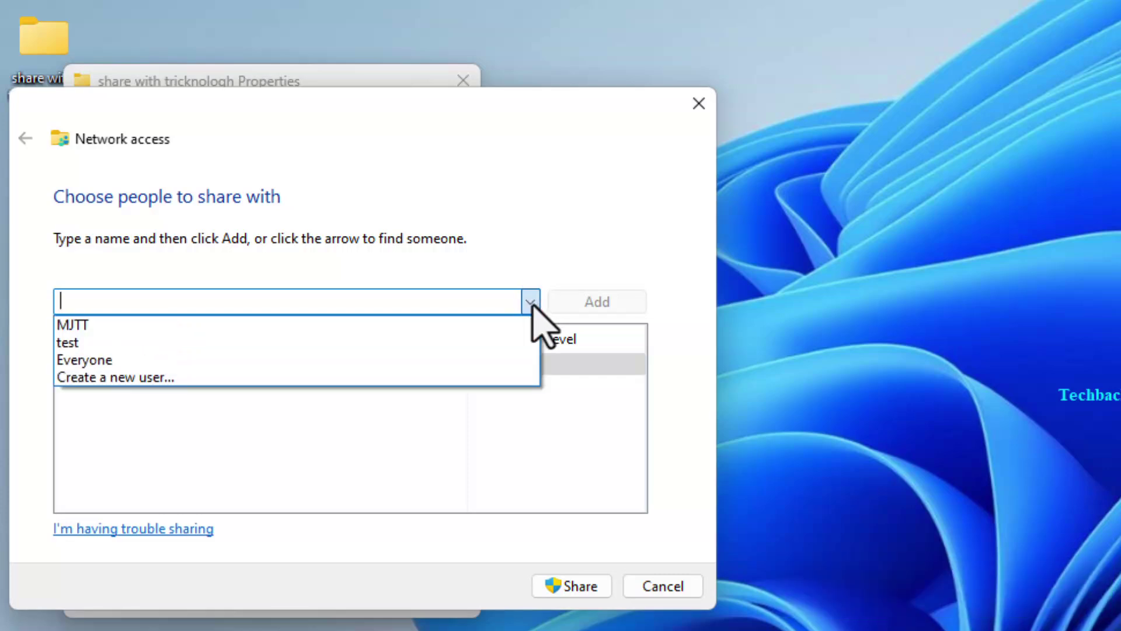
{"action": "left_click", "coordinate": [132, 343]}
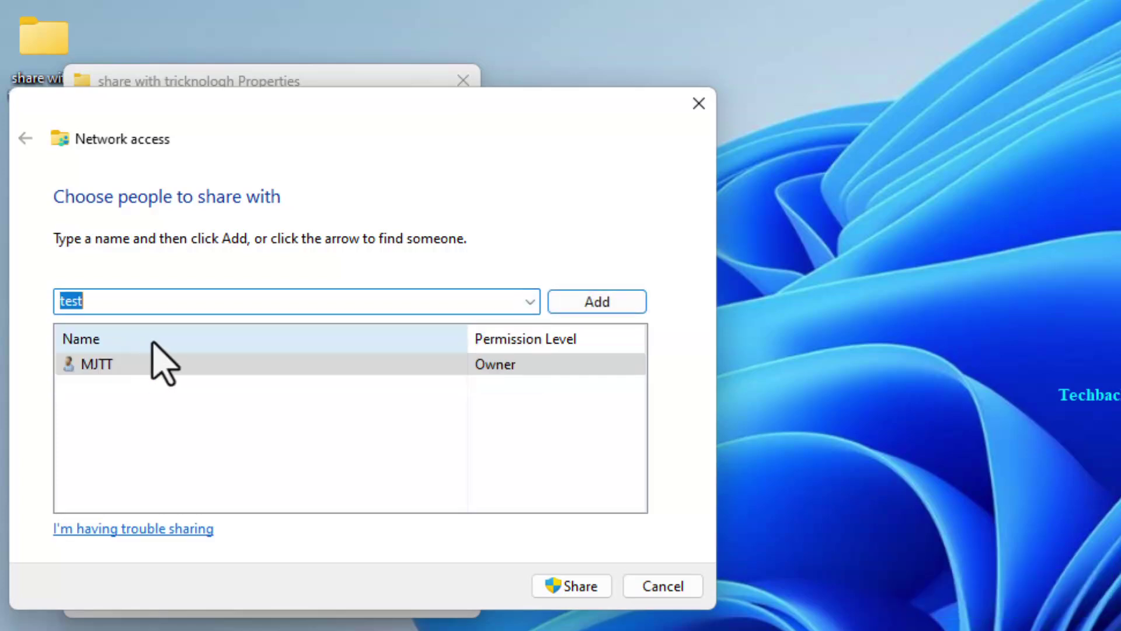
{"action": "left_click", "coordinate": [603, 299]}
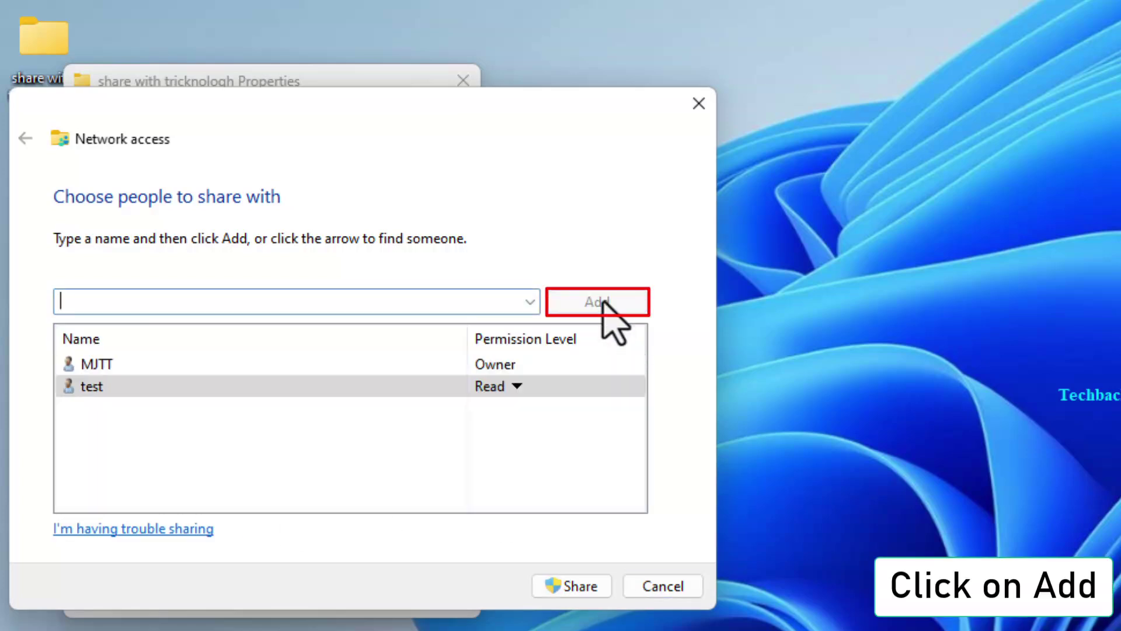
{"action": "left_click", "coordinate": [517, 385]}
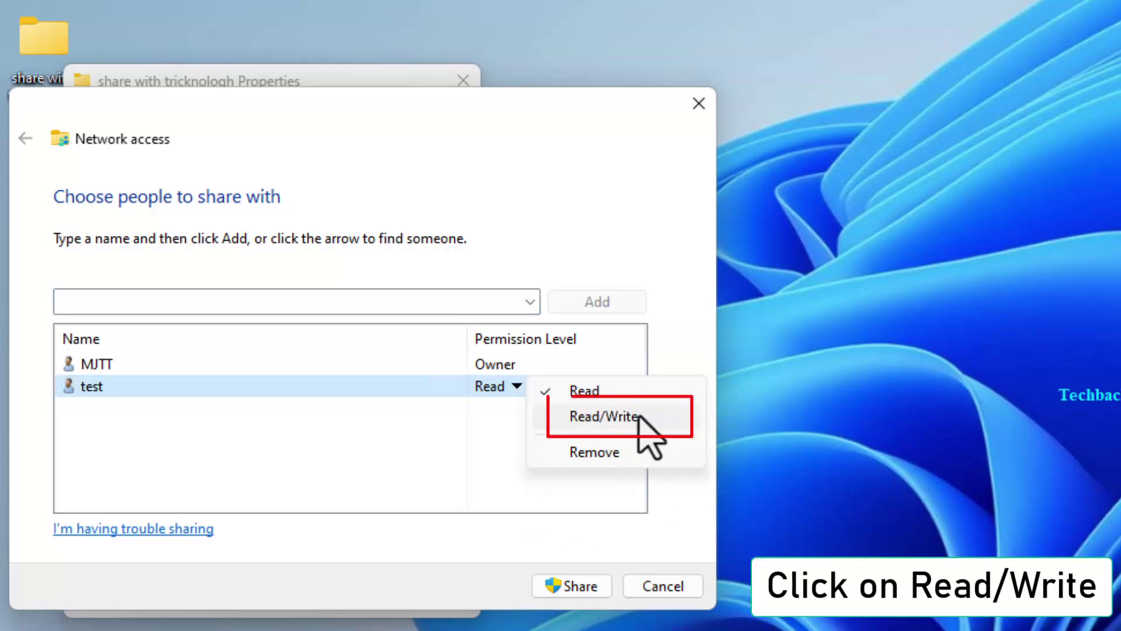
{"action": "left_click", "coordinate": [626, 418]}
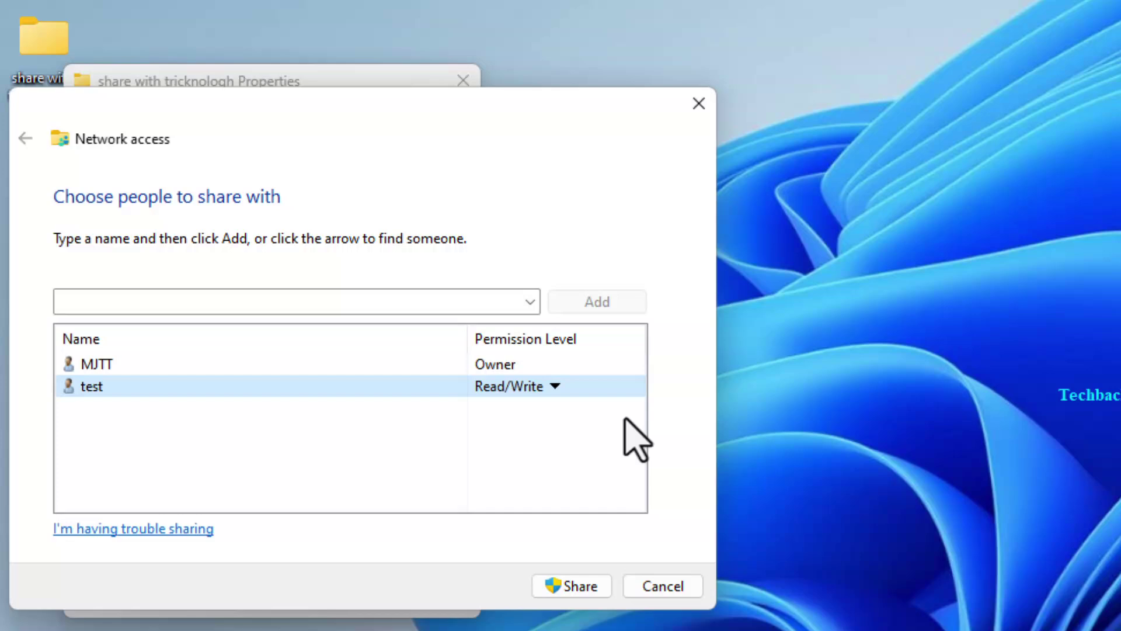
{"action": "left_click", "coordinate": [577, 589]}
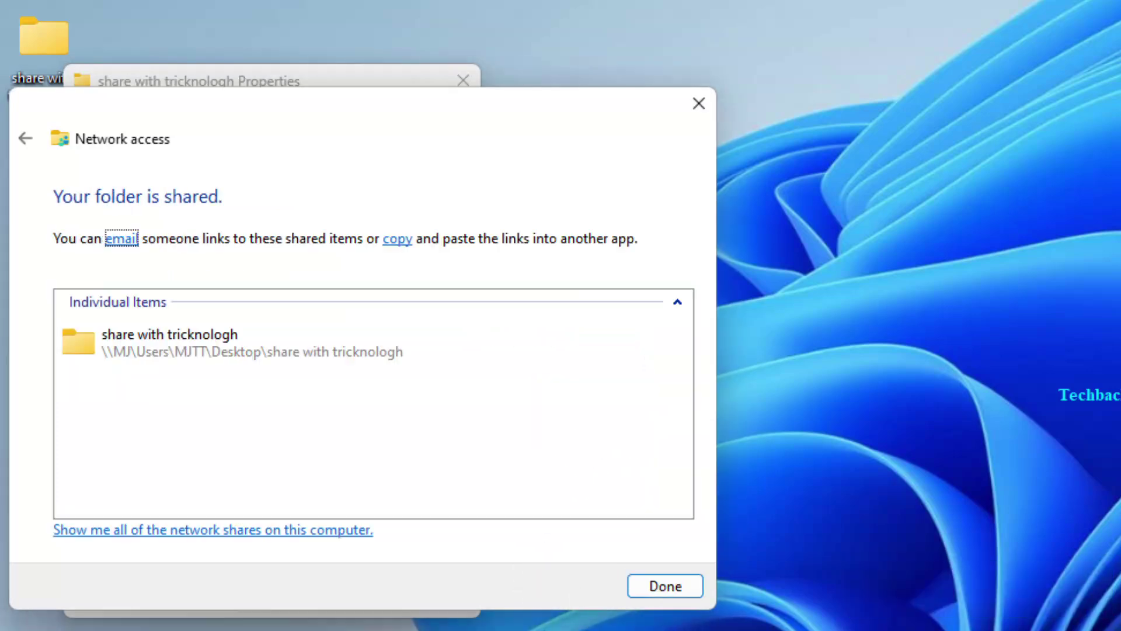
Finish the sharing wizard and tick 'Share this folder' under share name 'share with tricknologh'.
{"action": "left_click", "coordinate": [669, 587]}
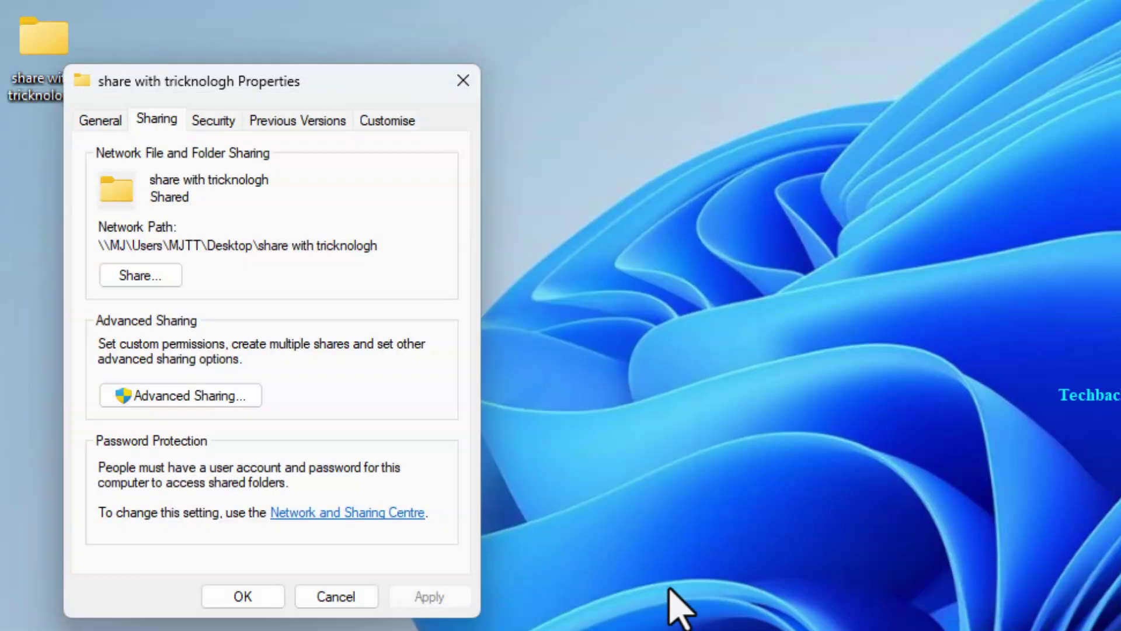
{"action": "left_click", "coordinate": [218, 396]}
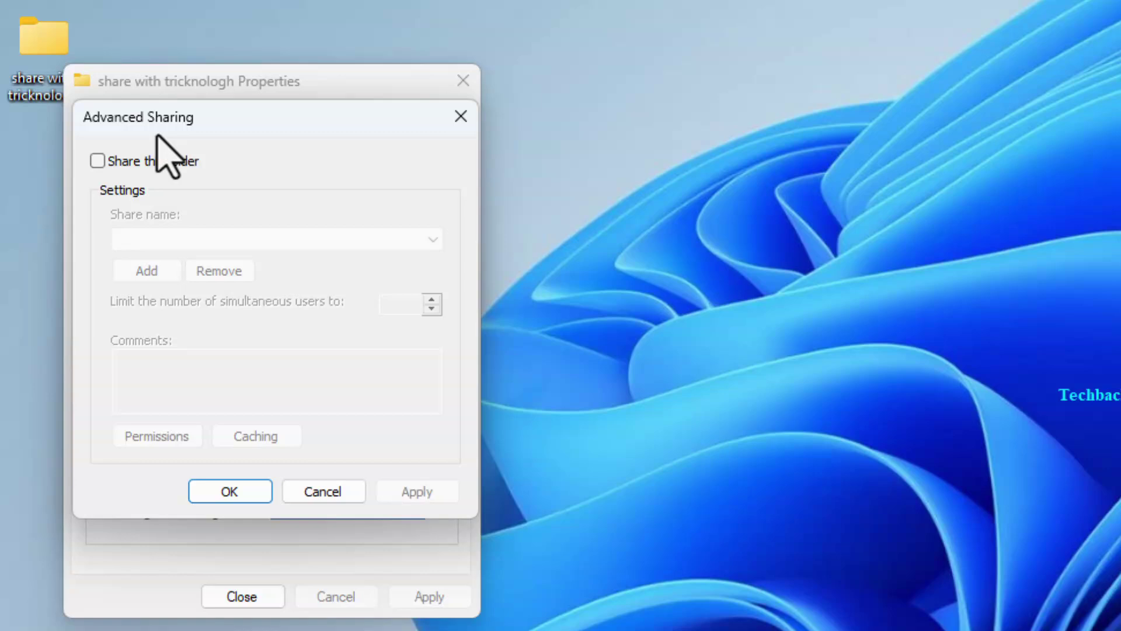
{"action": "left_click", "coordinate": [97, 162]}
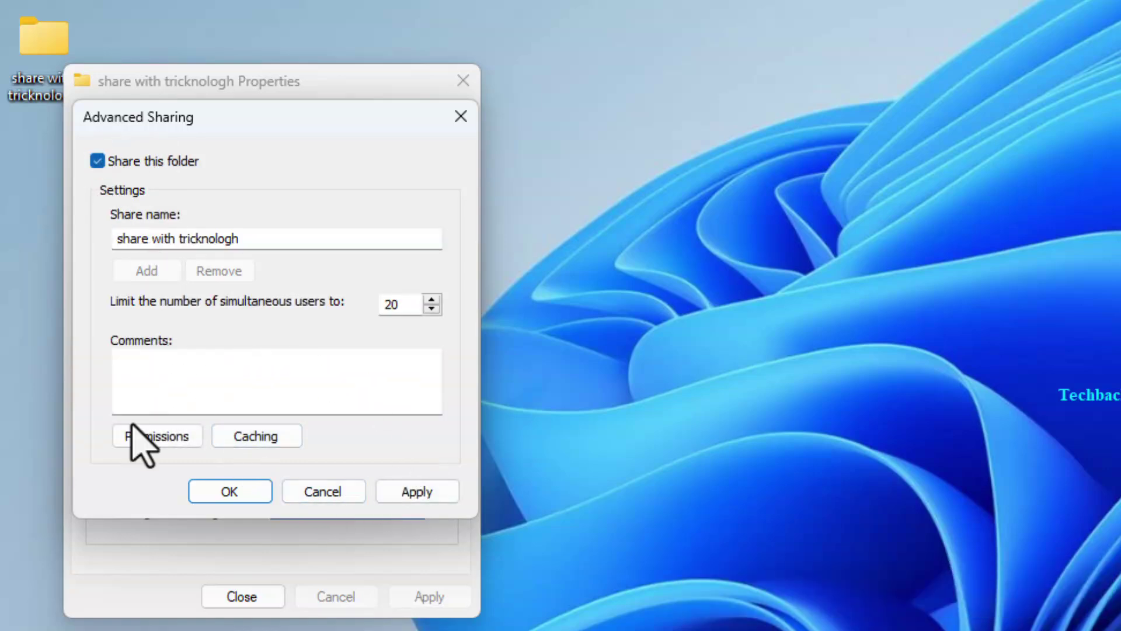
In share permissions, remove Everyone and add user test after checking the name.
{"action": "left_click", "coordinate": [157, 452]}
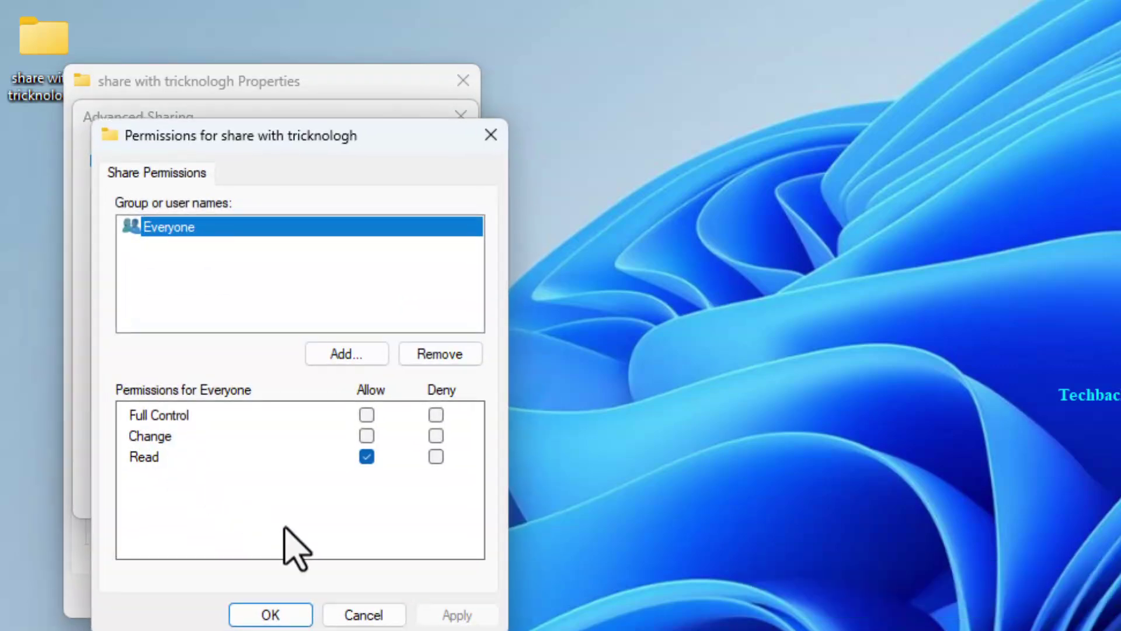
{"action": "left_click", "coordinate": [445, 356]}
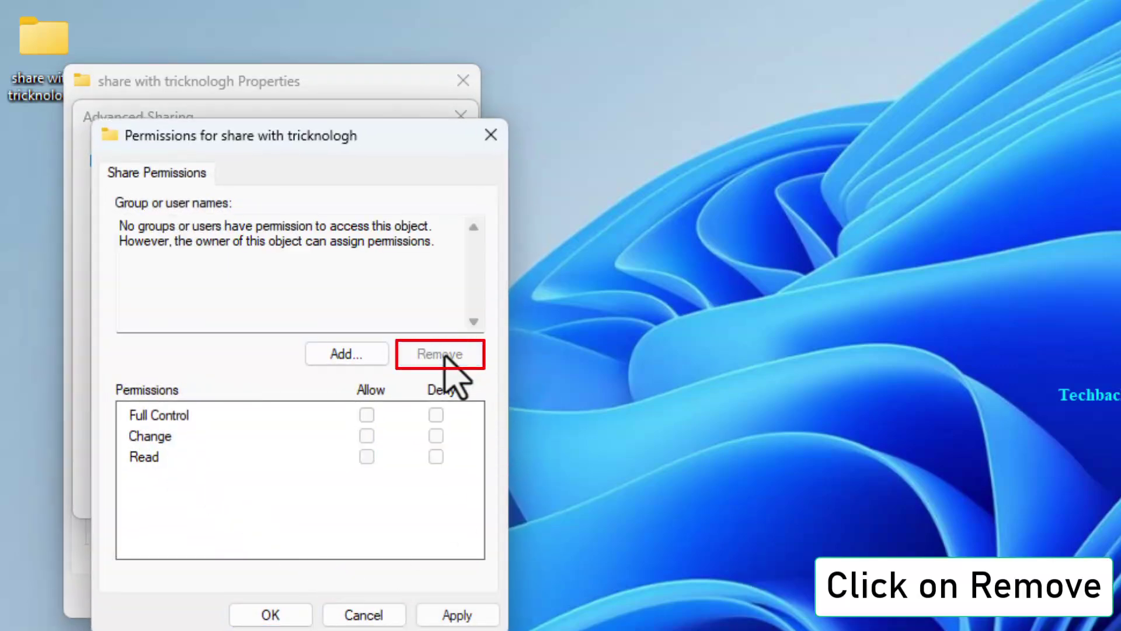
{"action": "left_click", "coordinate": [328, 354]}
{"action": "type", "text": "test"}
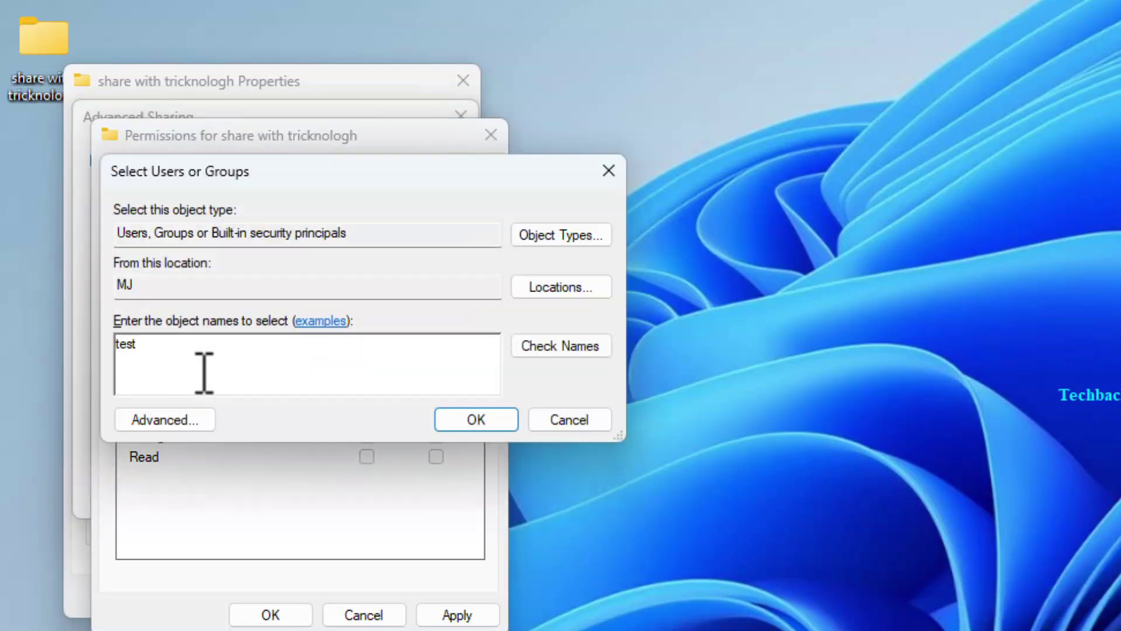
{"action": "left_click", "coordinate": [564, 347]}
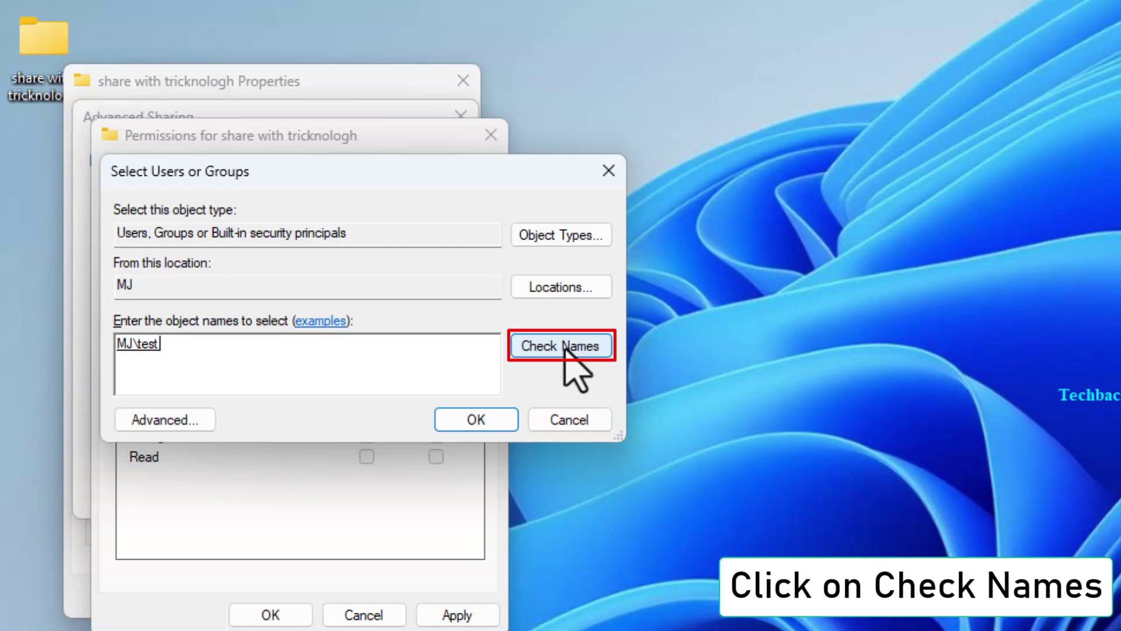
{"action": "left_click", "coordinate": [489, 426]}
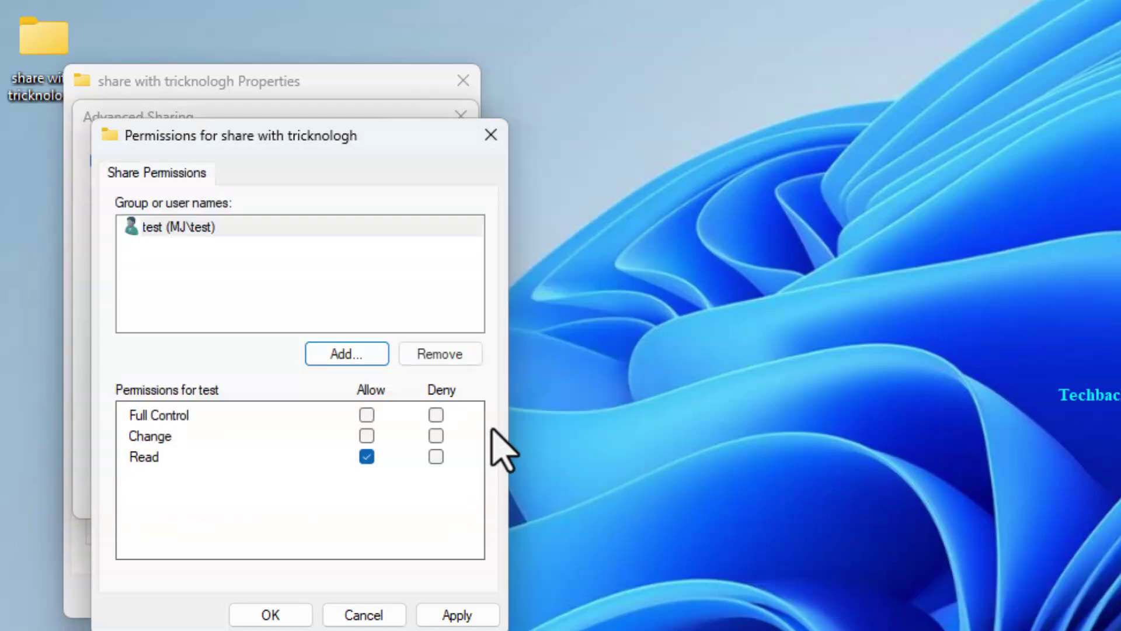
Allow test Full Control on the share, apply, and confirm both permission and Advanced Sharing dialogs.
{"action": "left_click", "coordinate": [204, 231]}
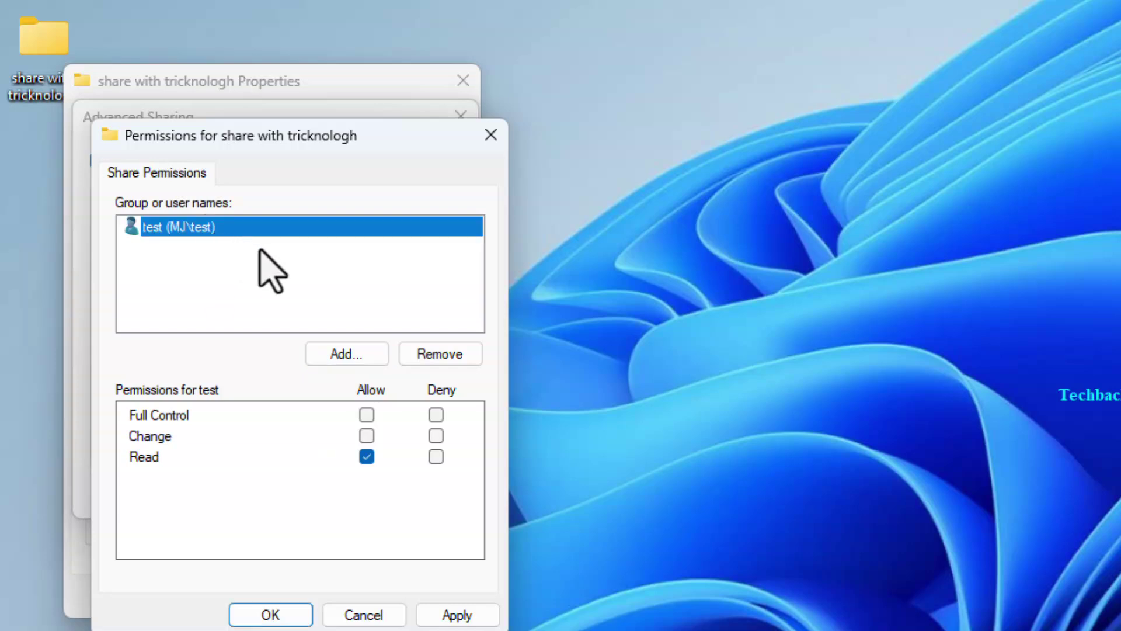
{"action": "left_click", "coordinate": [366, 415]}
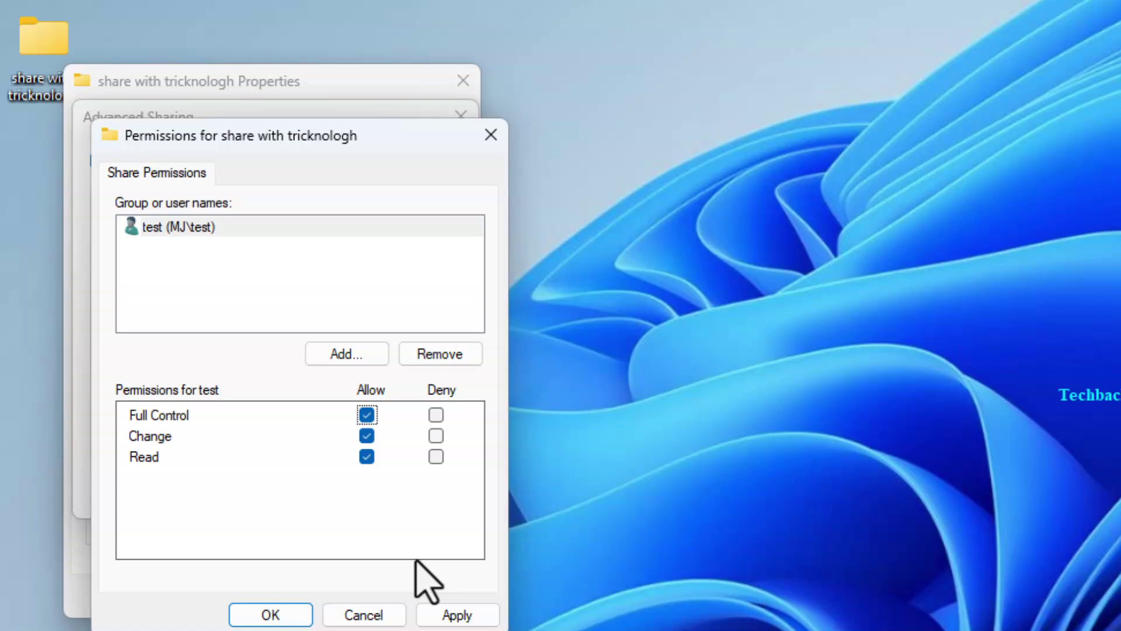
{"action": "left_click", "coordinate": [456, 616]}
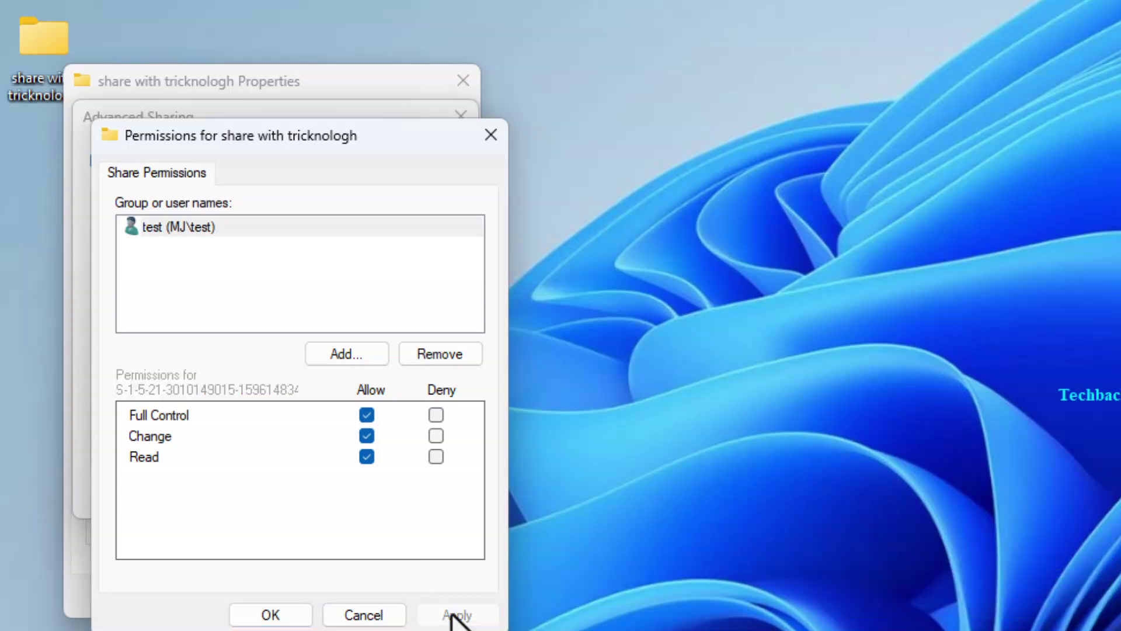
{"action": "left_click", "coordinate": [270, 614]}
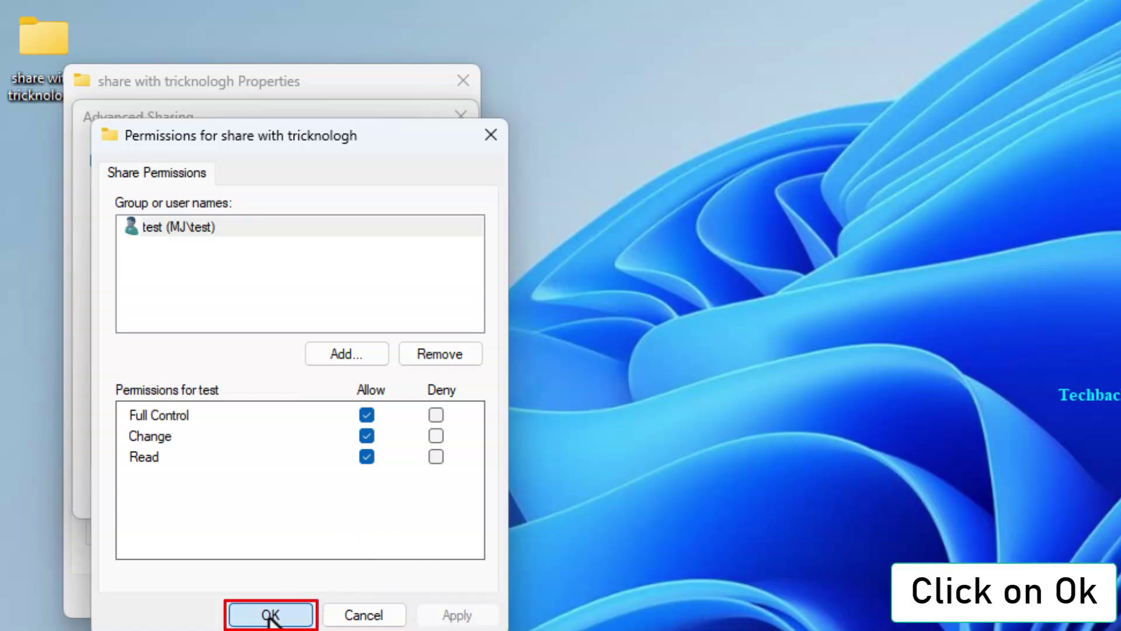
{"action": "key", "text": "Return"}
On the folder's Security tab, review existing permissions and add user test to the editable NTFS list.
{"action": "left_click", "coordinate": [213, 122]}
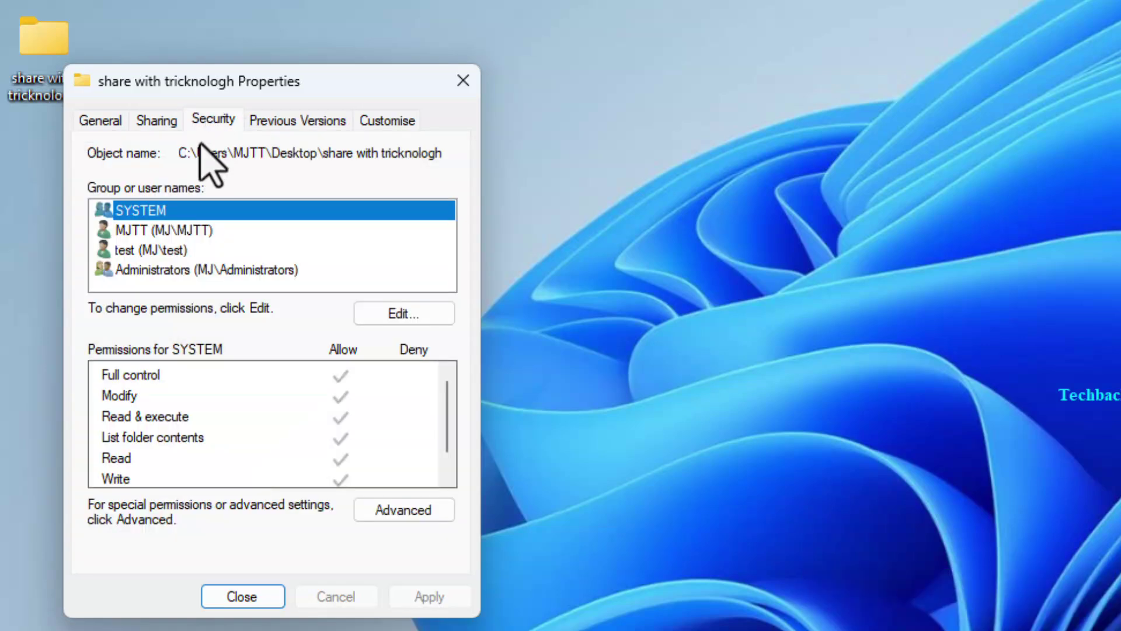
{"action": "left_click", "coordinate": [191, 231]}
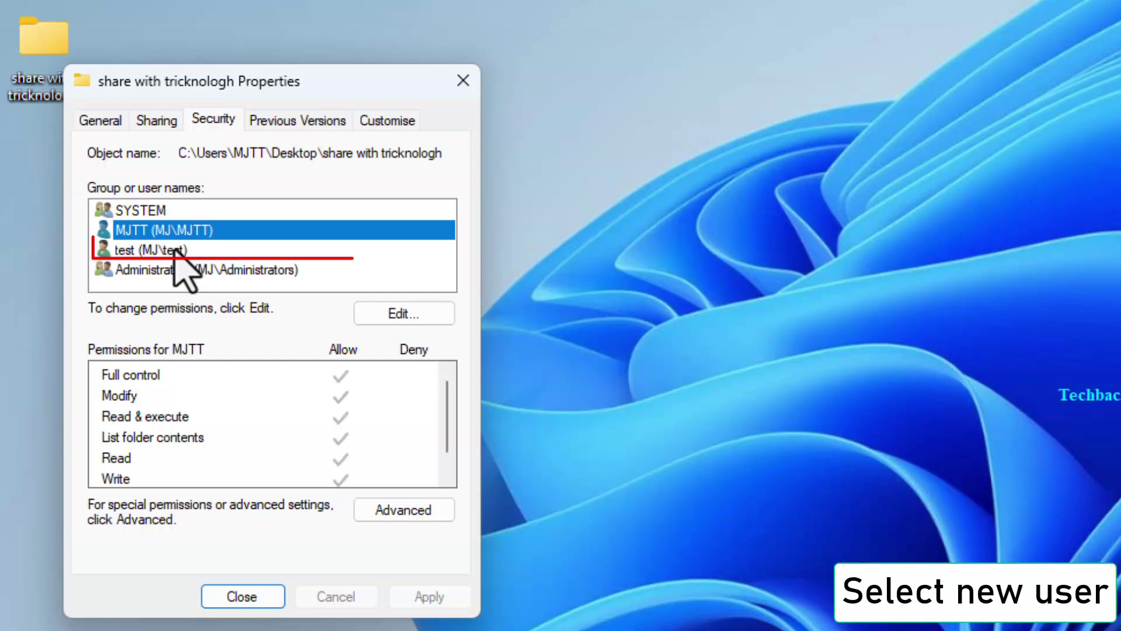
{"action": "left_click", "coordinate": [178, 250]}
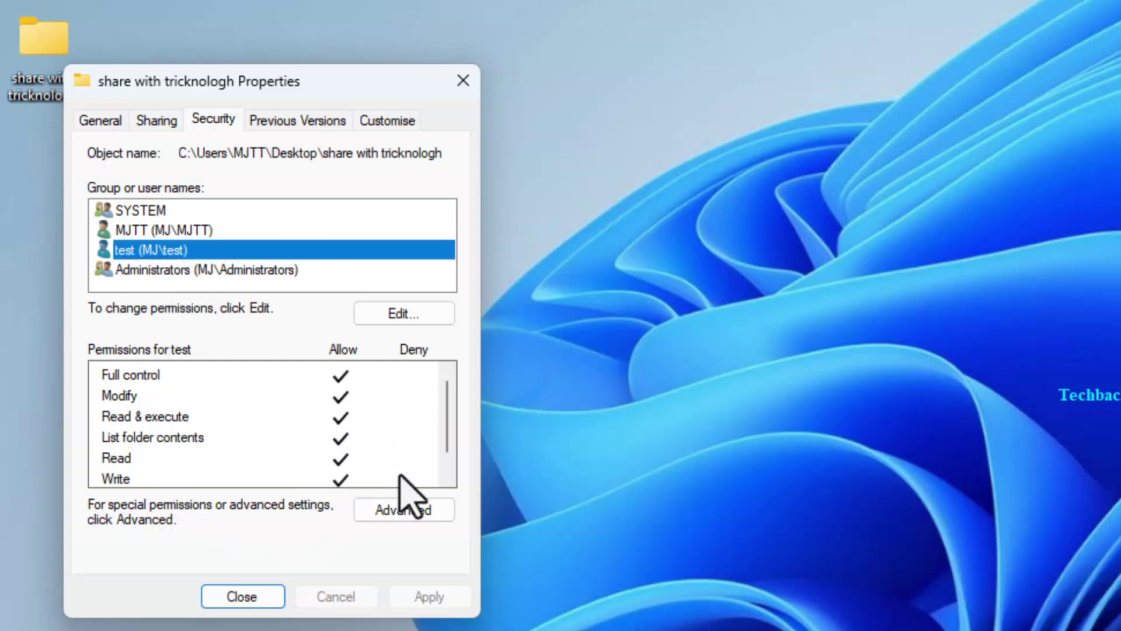
{"action": "scroll", "coordinate": [444, 415], "scroll_direction": "down", "scroll_amount": 1}
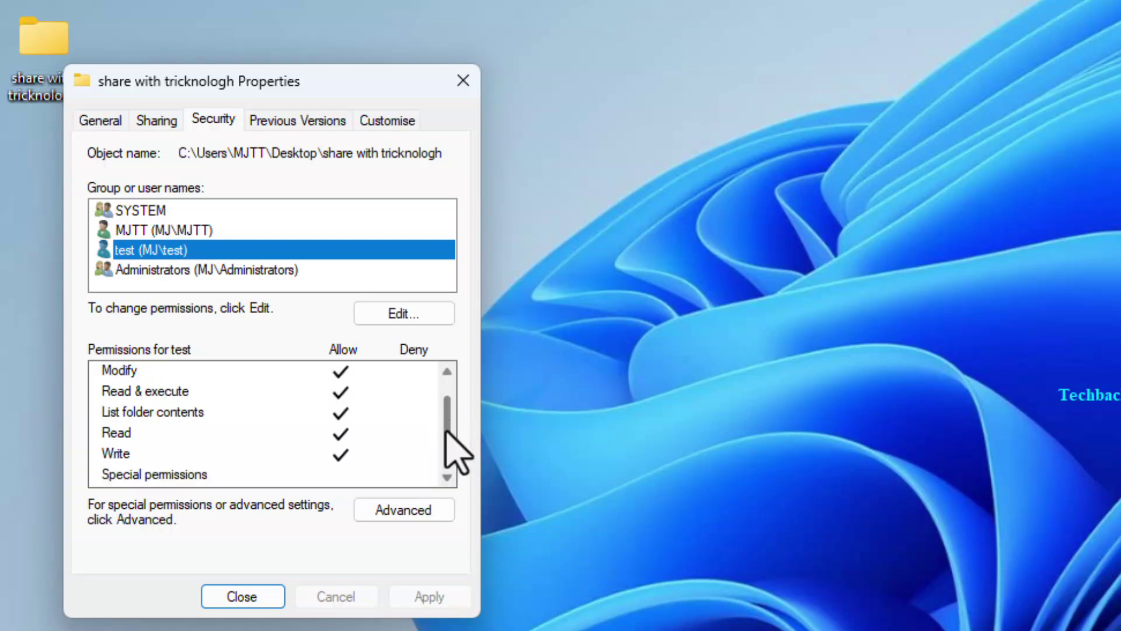
{"action": "left_click", "coordinate": [400, 316]}
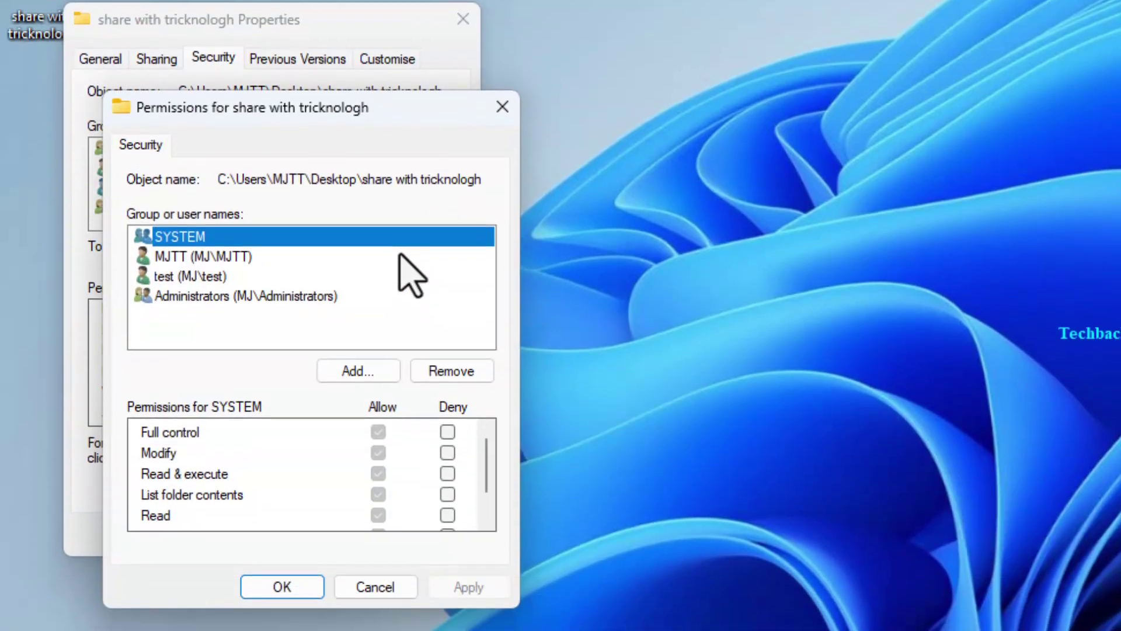
{"action": "left_click", "coordinate": [367, 371]}
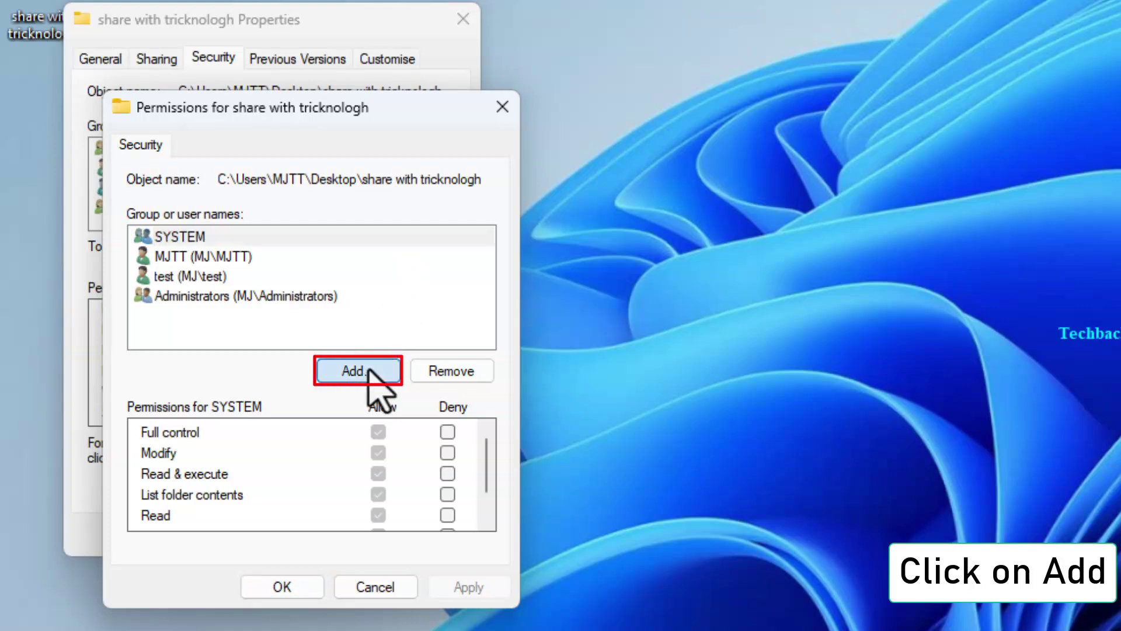
{"action": "type", "text": "test"}
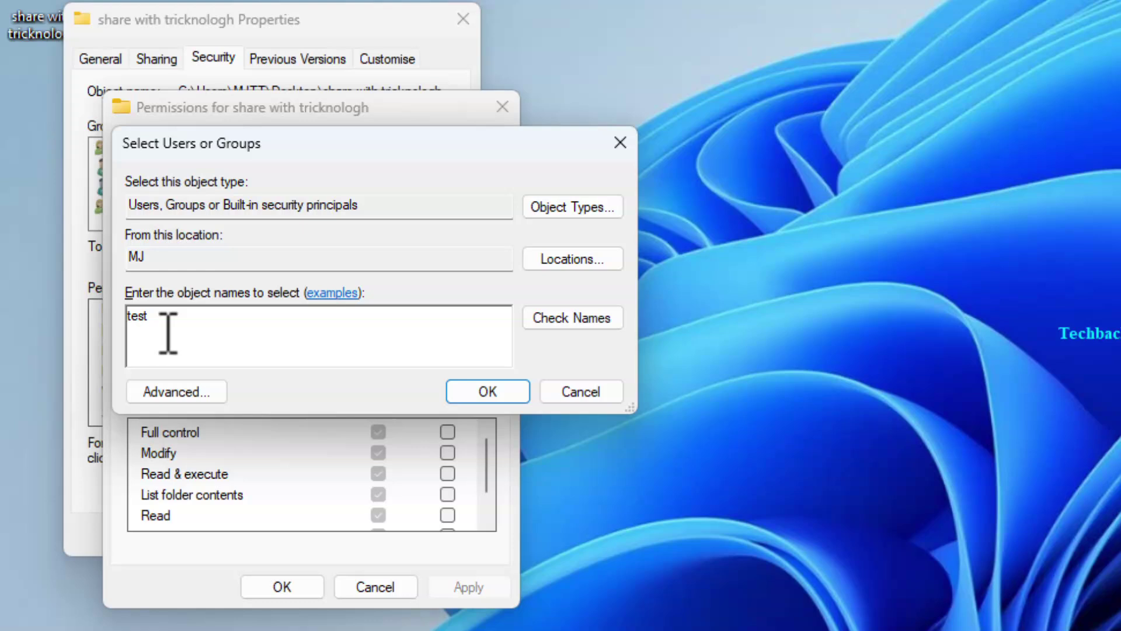
{"action": "left_click", "coordinate": [582, 320]}
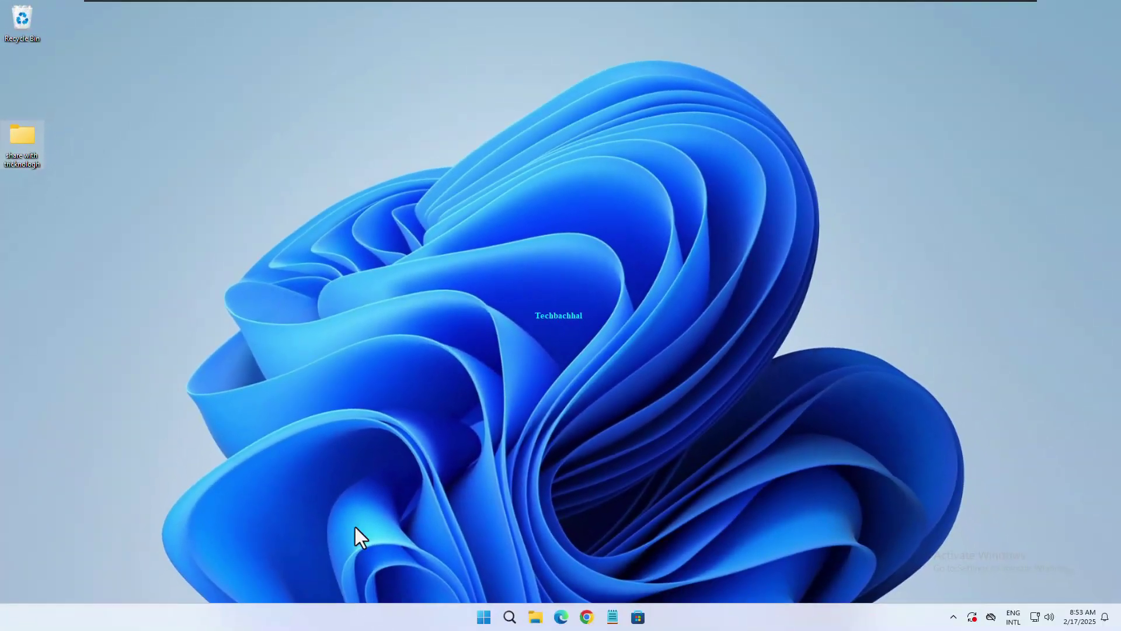
Go to Settings > Network & internet > Advanced sharing settings and expand Private and All networks.
{"action": "right_click", "coordinate": [484, 618]}
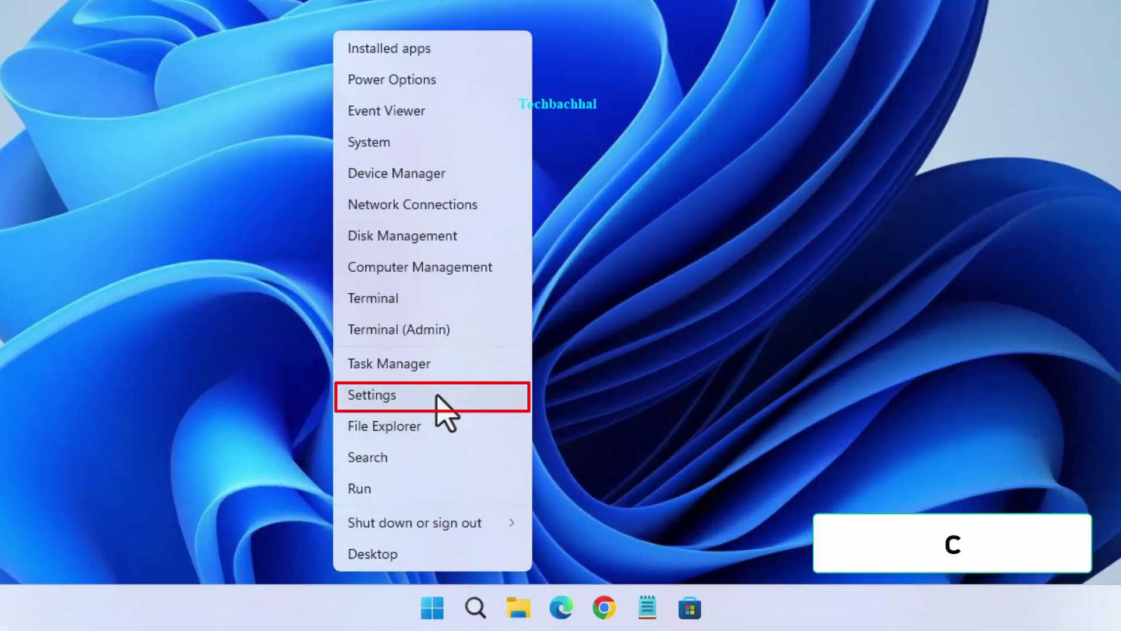
{"action": "left_click", "coordinate": [390, 395]}
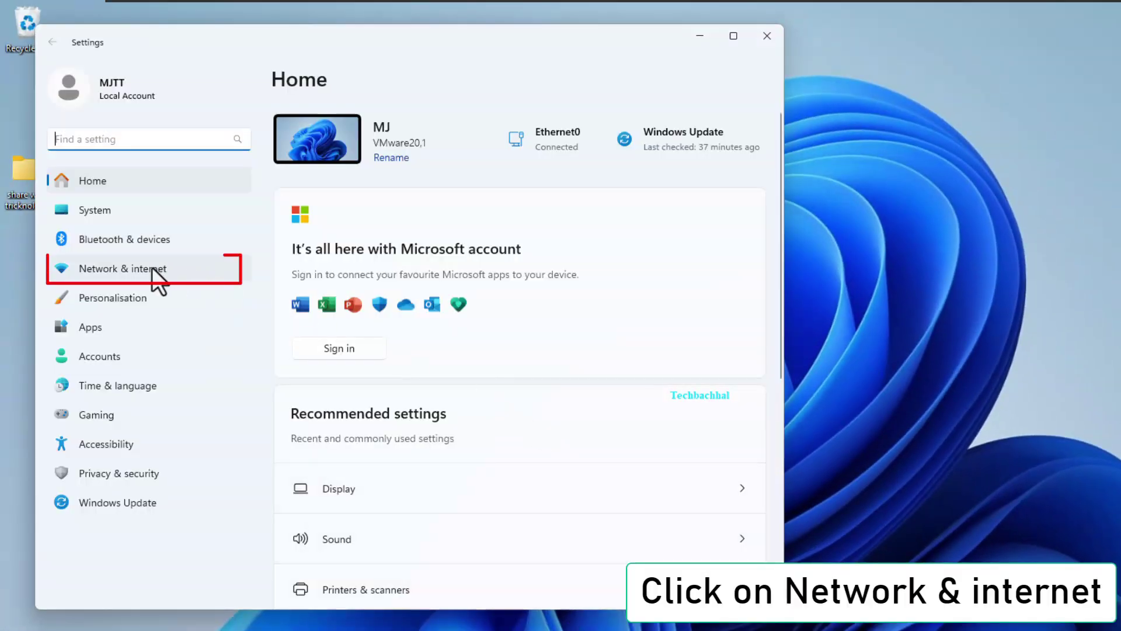
{"action": "left_click", "coordinate": [149, 265]}
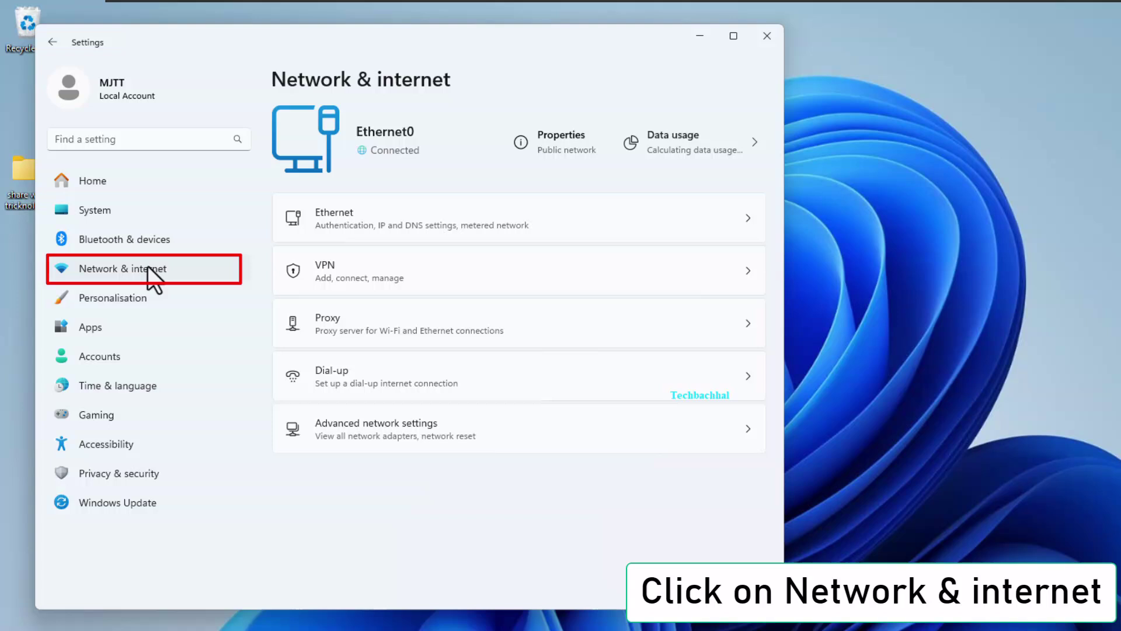
{"action": "left_click", "coordinate": [375, 429]}
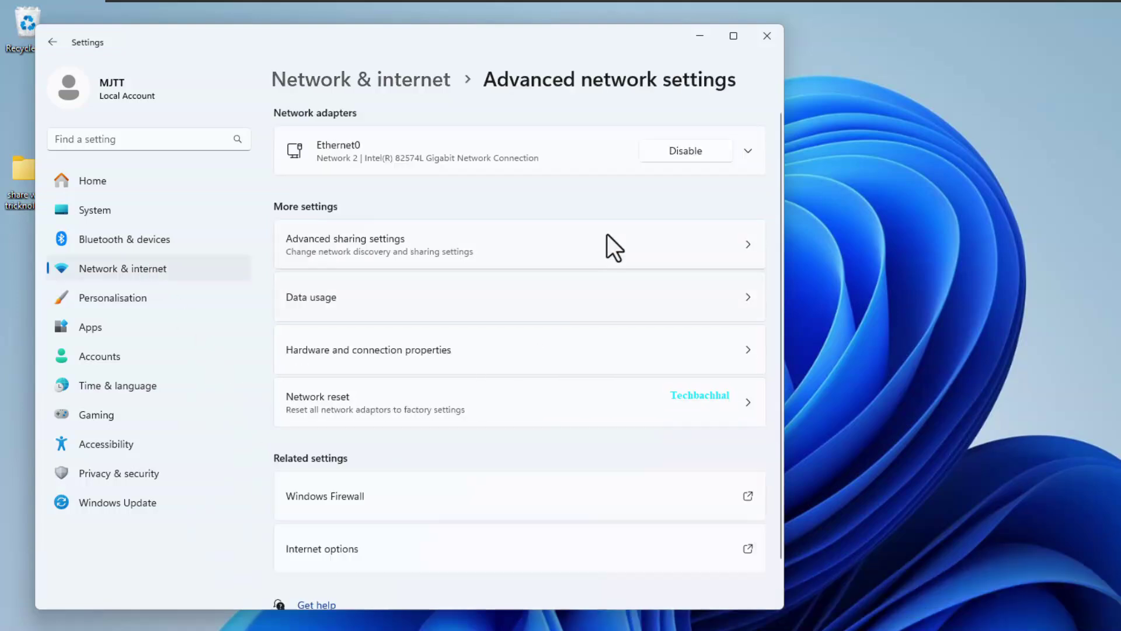
{"action": "left_click", "coordinate": [370, 241]}
{"action": "left_click", "coordinate": [334, 131]}
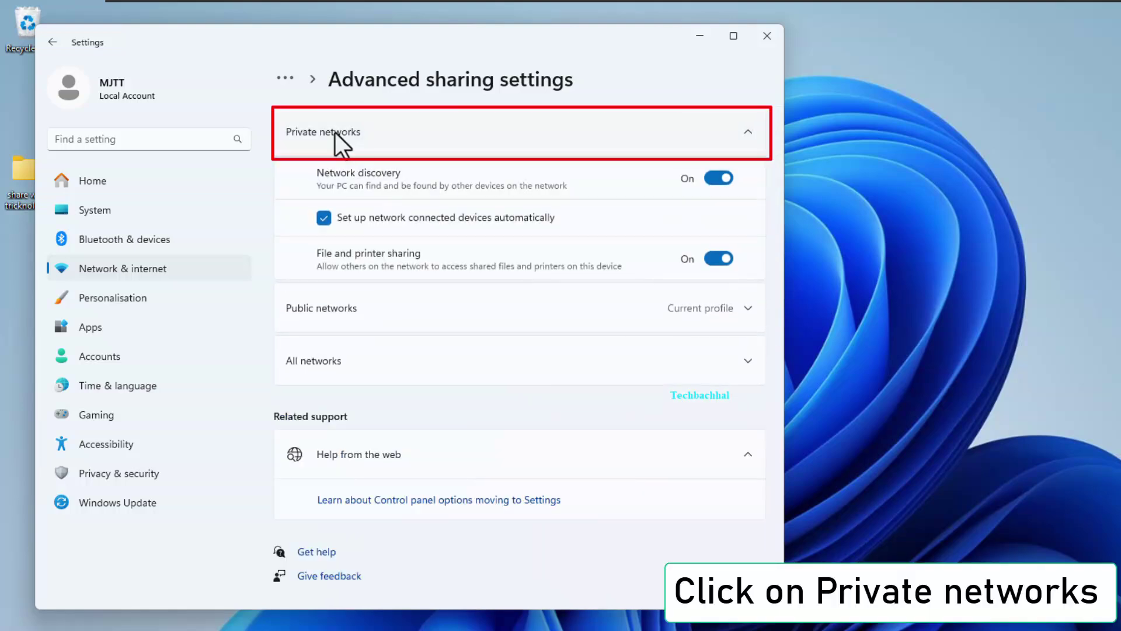
{"action": "left_click", "coordinate": [331, 363]}
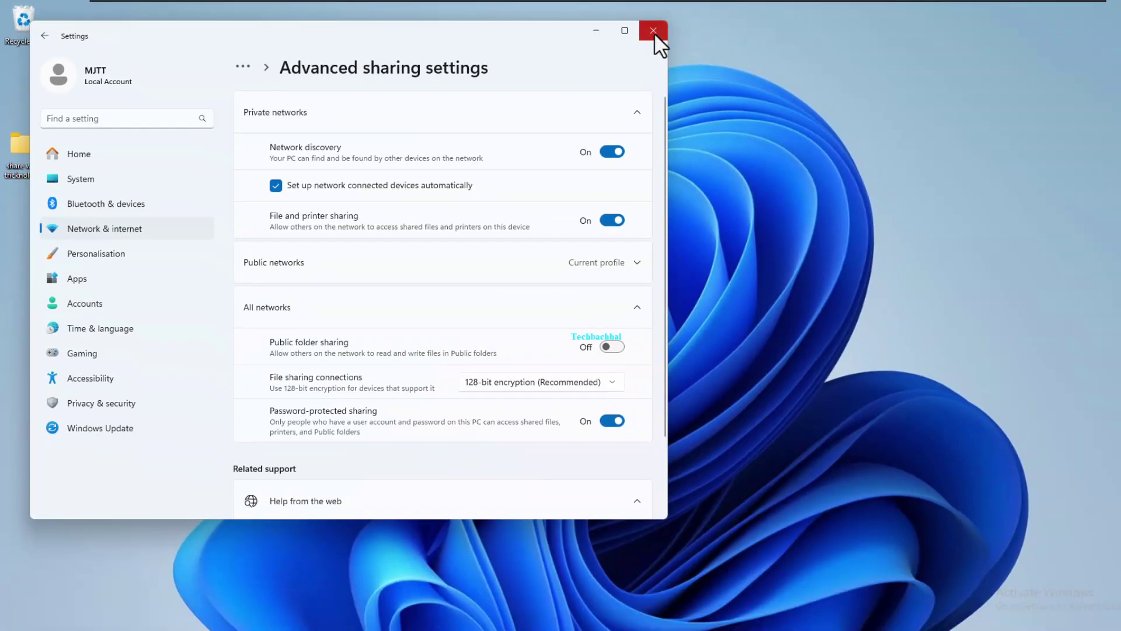
Run ipconfig in an administrator Command Prompt to read IPv4 address 192.168.10.130.
{"action": "left_click", "coordinate": [767, 37]}
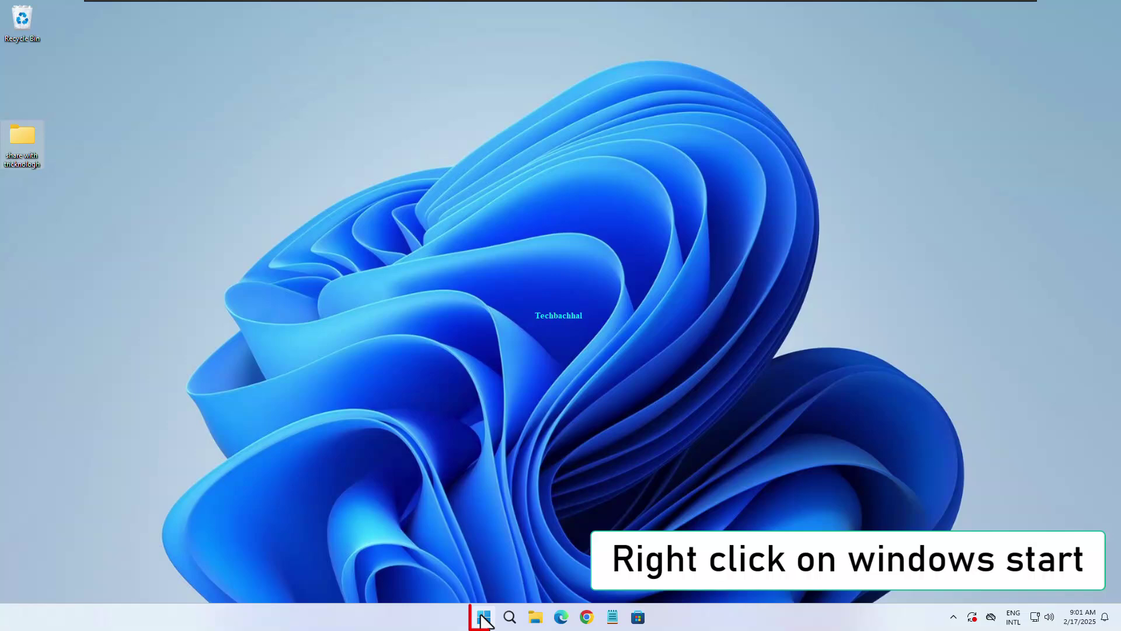
{"action": "left_click", "coordinate": [484, 613]}
{"action": "type", "text": "cmd"}
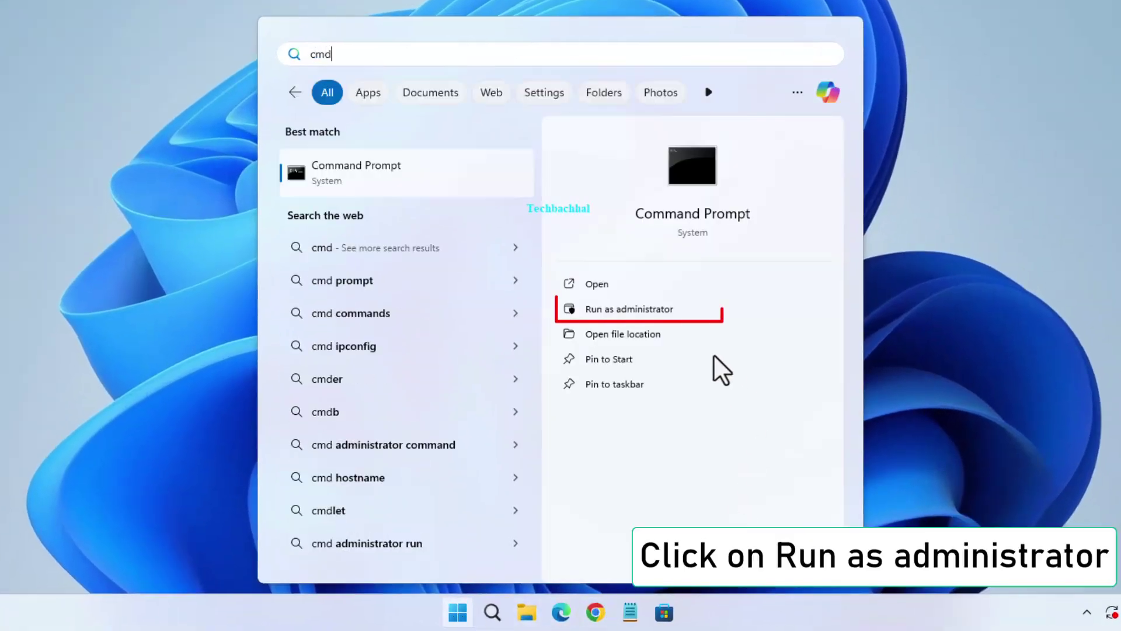
{"action": "left_click", "coordinate": [621, 309]}
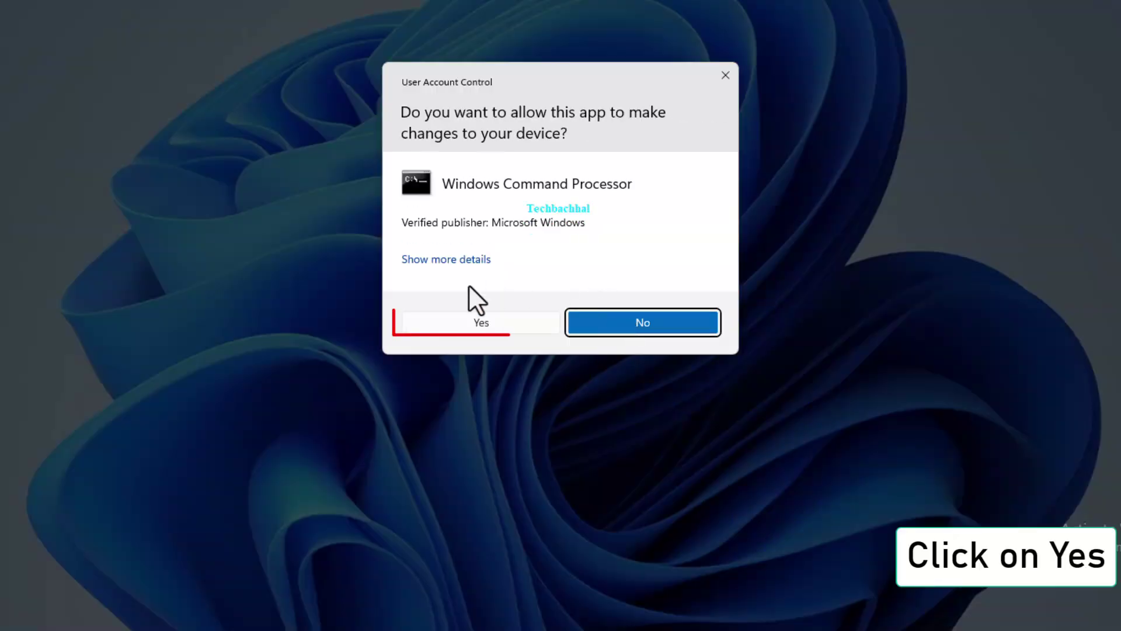
{"action": "left_click", "coordinate": [498, 328]}
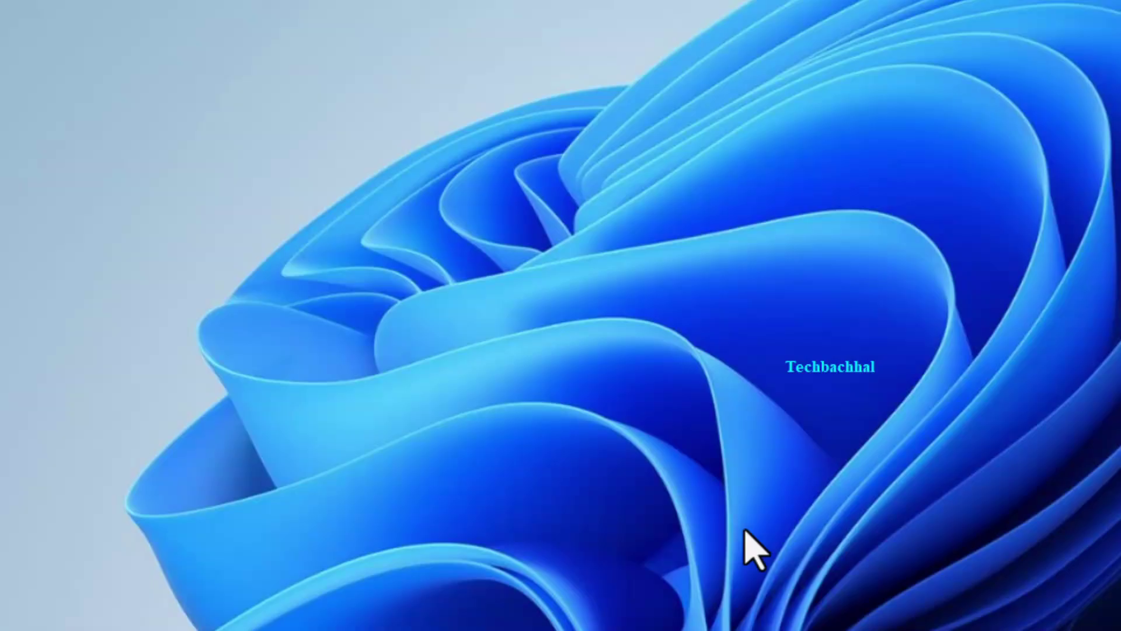
{"action": "type", "text": "ipconfig"}
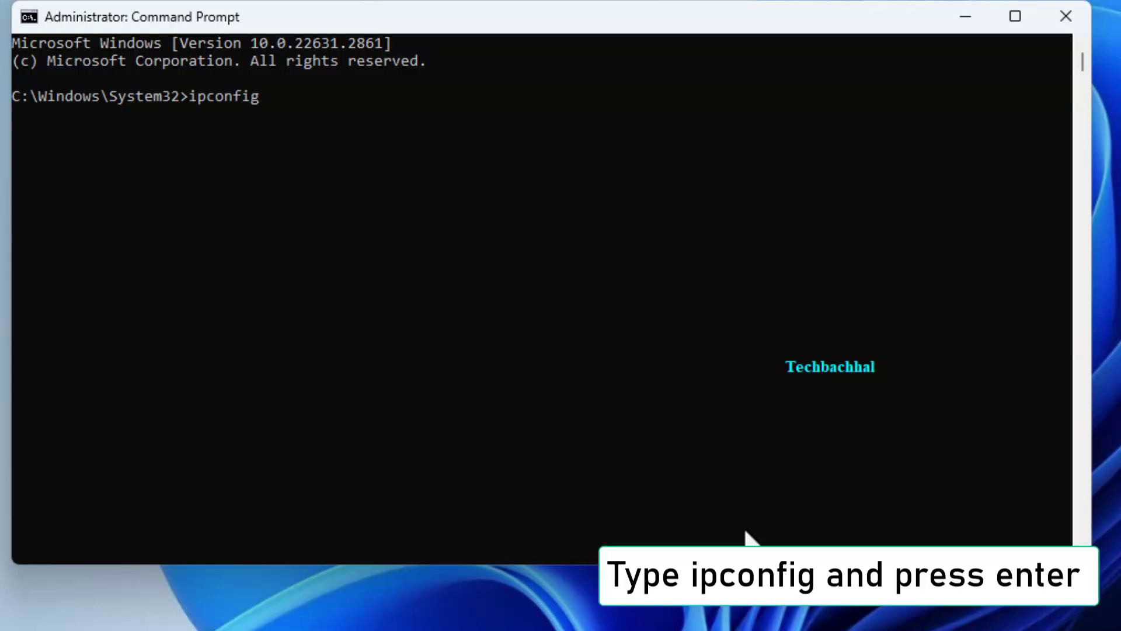
{"action": "key", "text": "Return"}
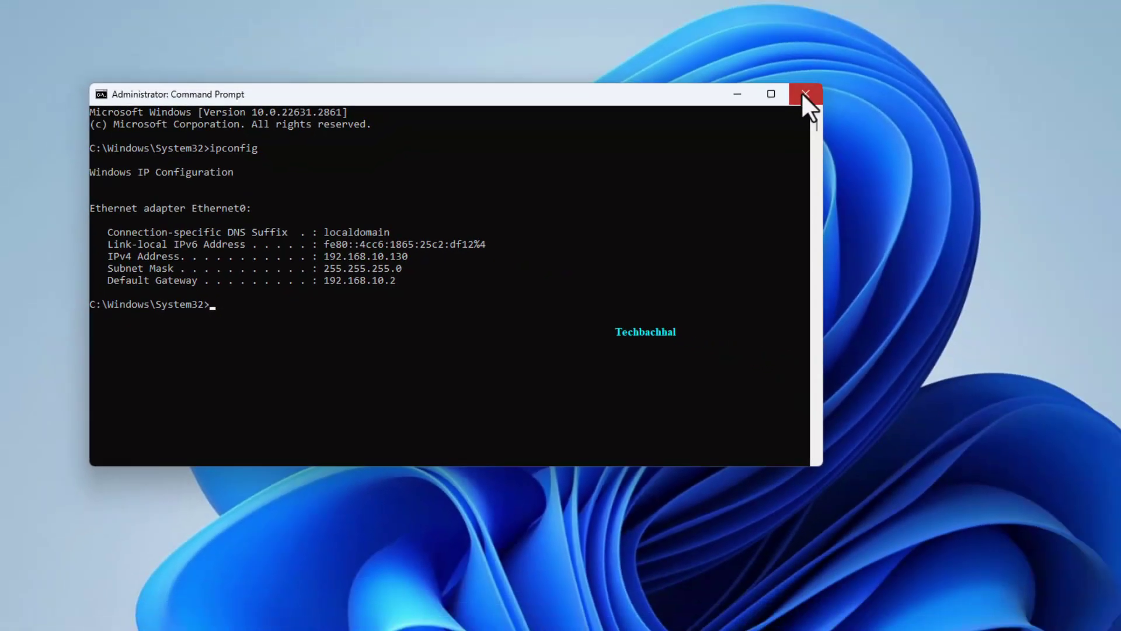
{"action": "left_click", "coordinate": [803, 95]}
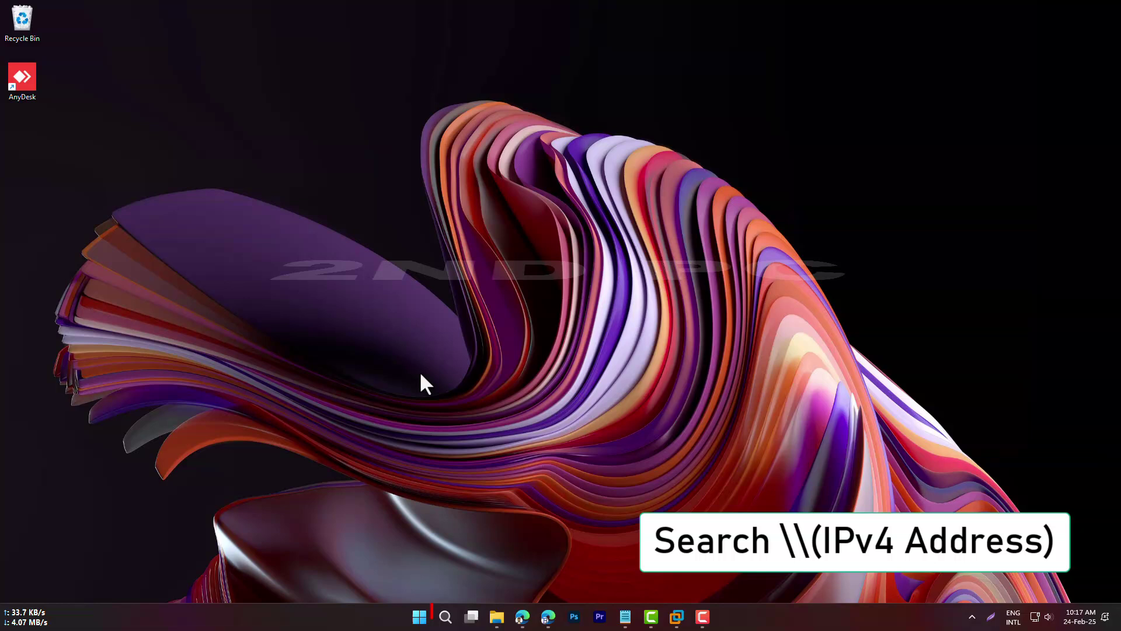
{"action": "left_click", "coordinate": [446, 618]}
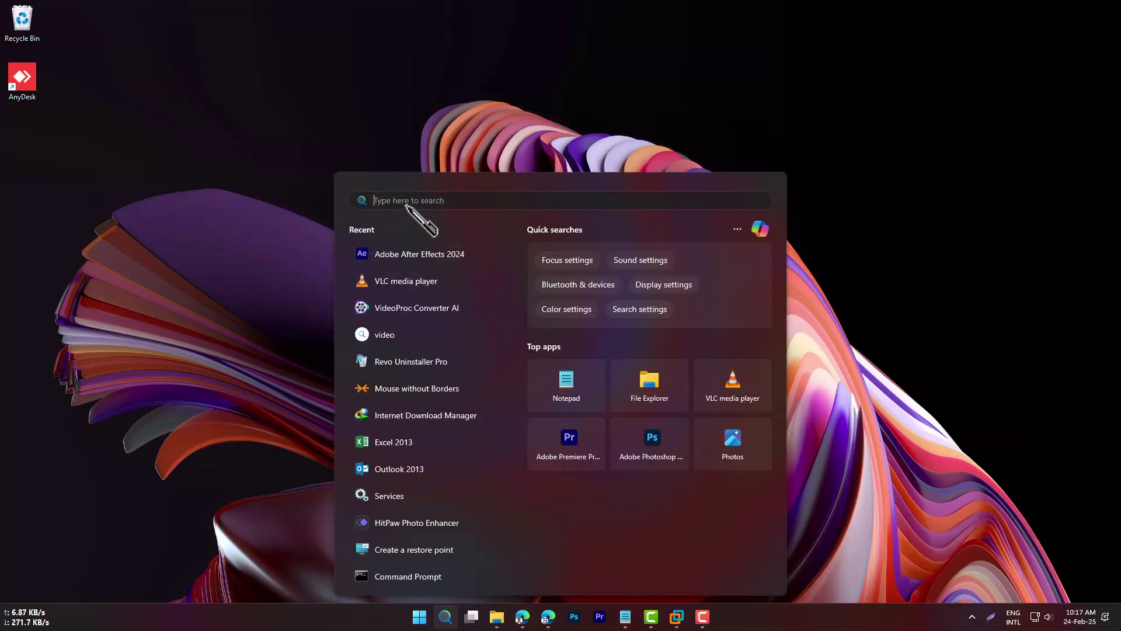
{"action": "type", "text": "\\\\192.168.10.130"}
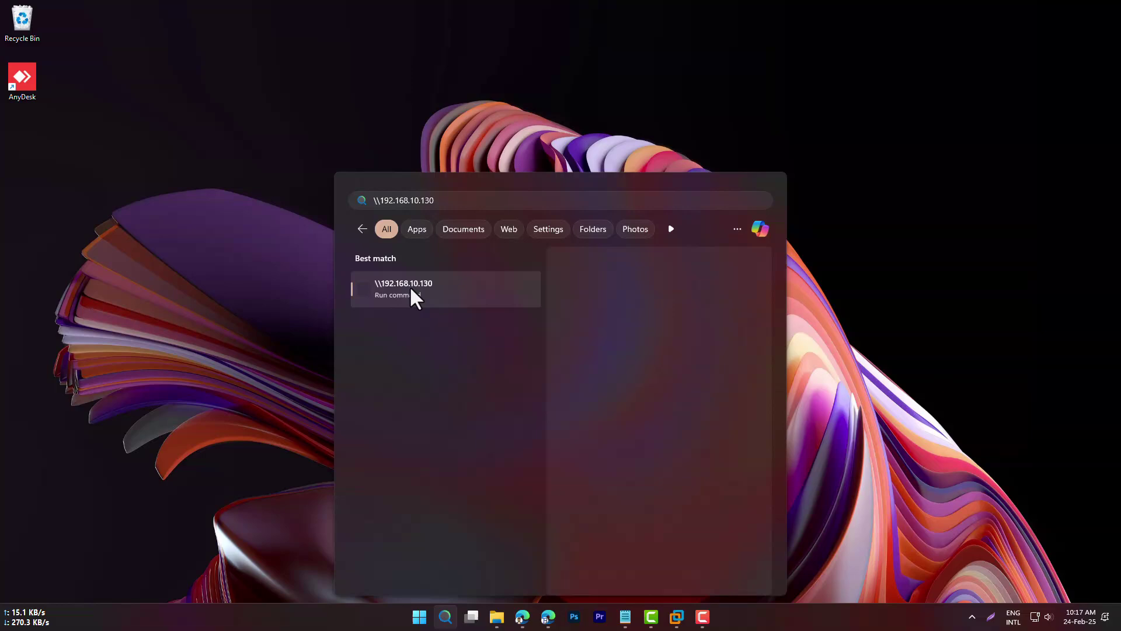
{"action": "left_click", "coordinate": [412, 292]}
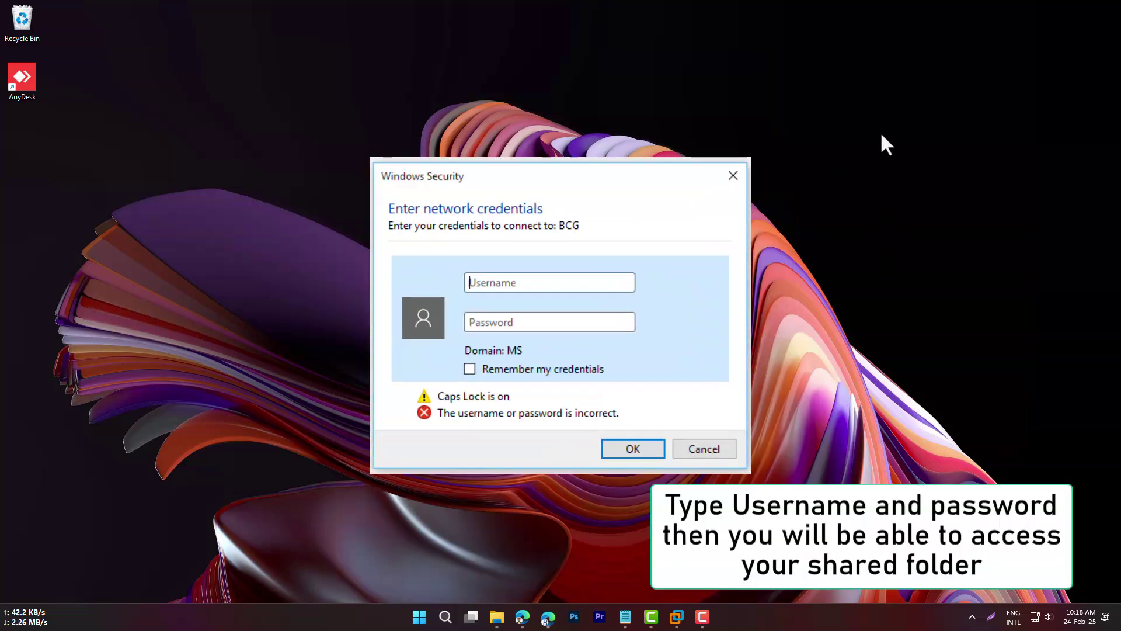
{"action": "key", "text": "Escape"}
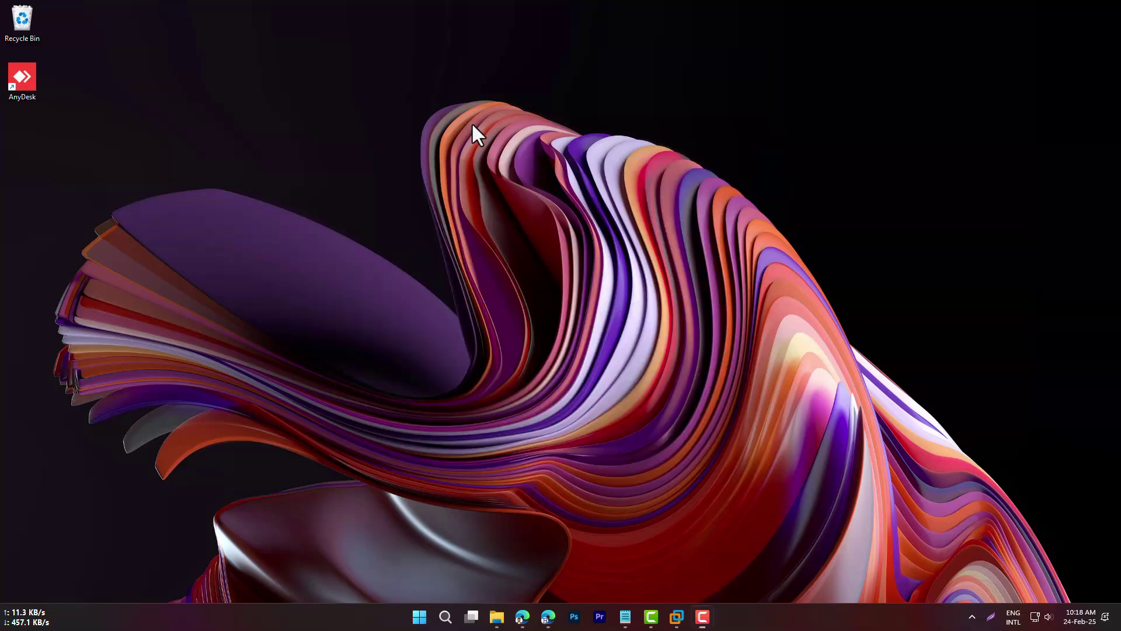